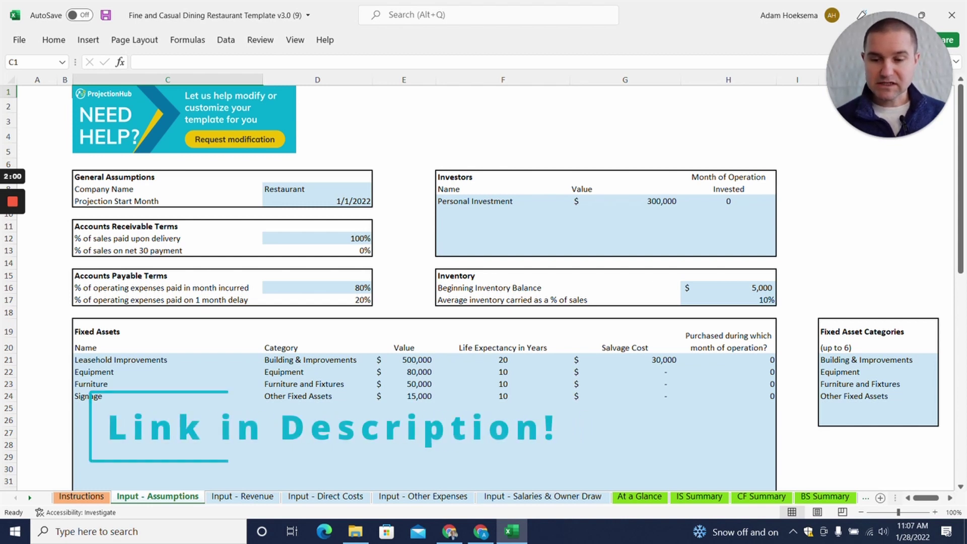
# - Set the Personal Investment value to 100,000 in the Investors table
pyautogui.click(317, 202)
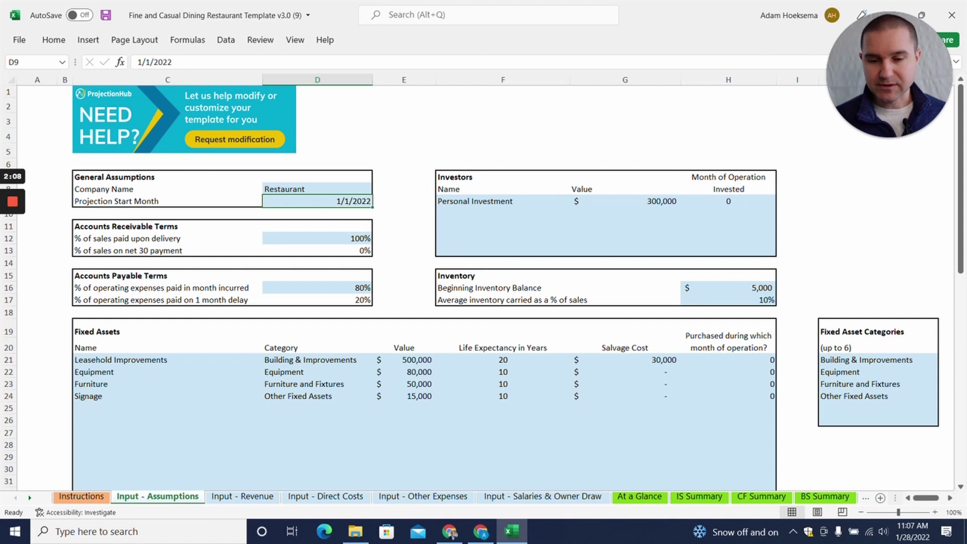
pyautogui.click(502, 202)
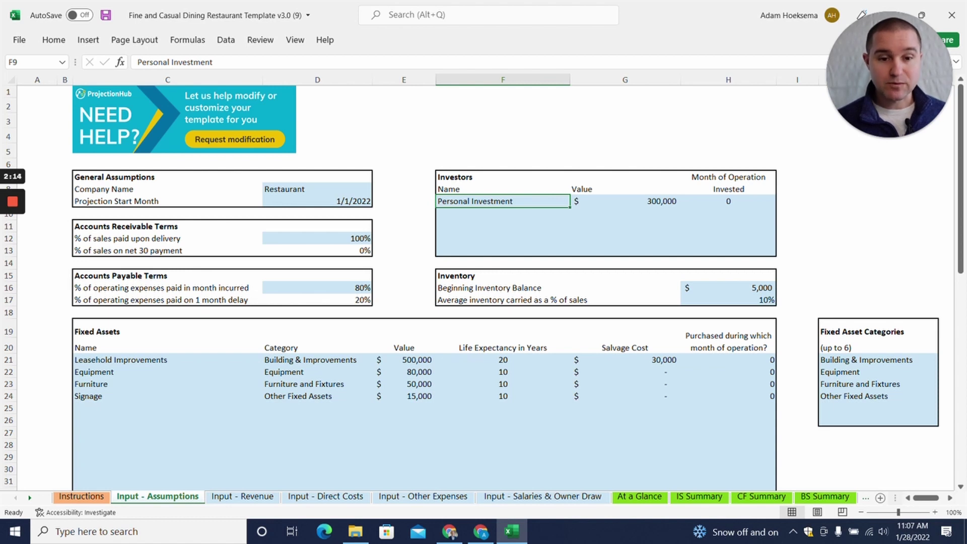
pyautogui.click(503, 213)
pyautogui.click(503, 202)
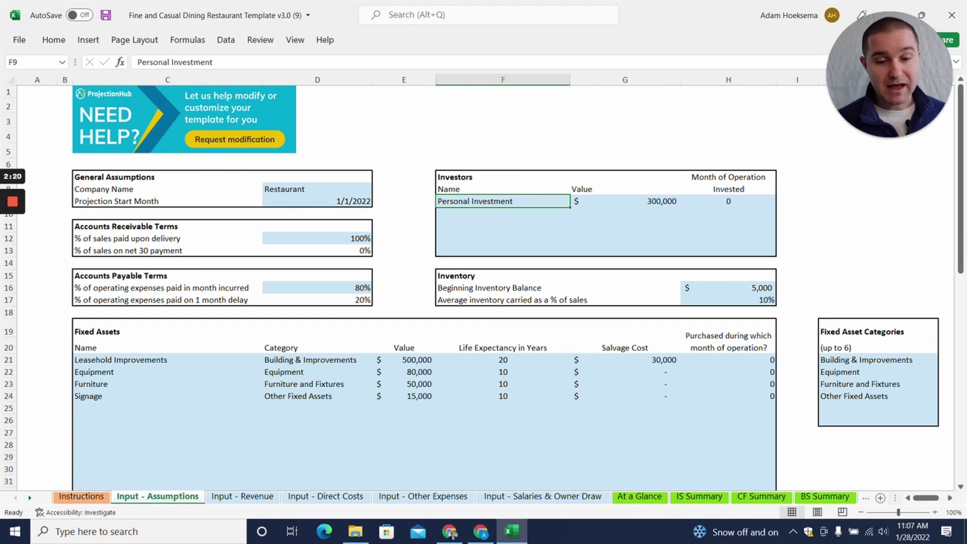
pyautogui.press('Right')
pyautogui.hotkey('shift', 'Up')
pyautogui.hotkey('shift', 'Down')
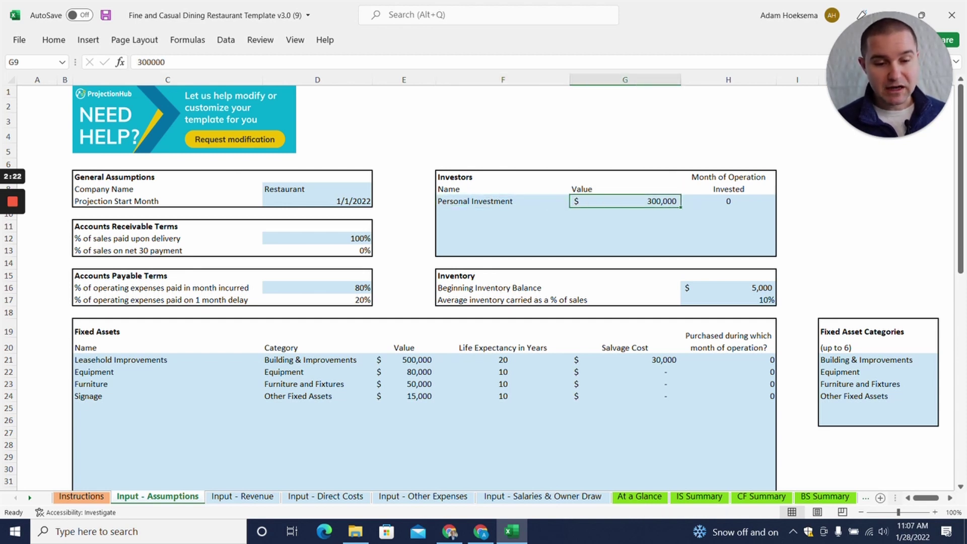
pyautogui.write('100')
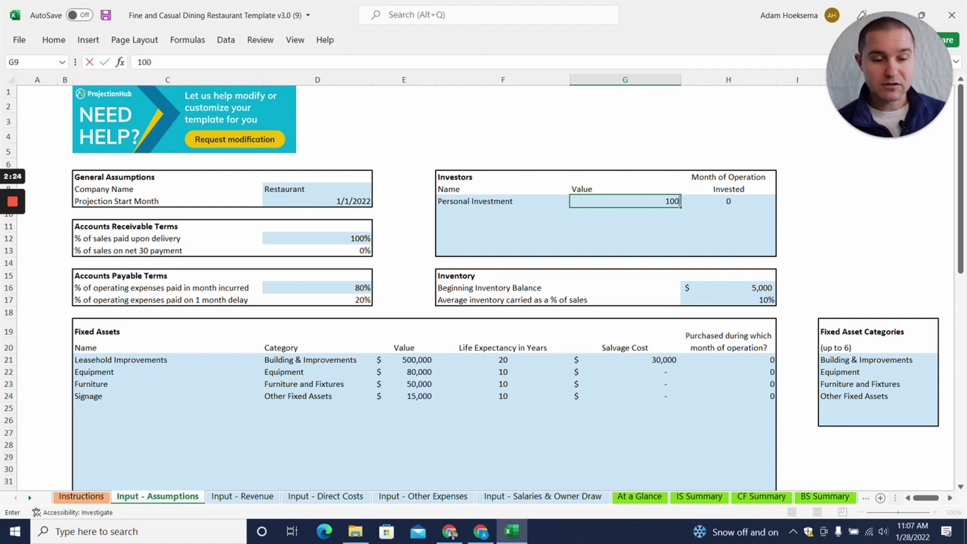
pyautogui.write(',00000')
pyautogui.press('Return')
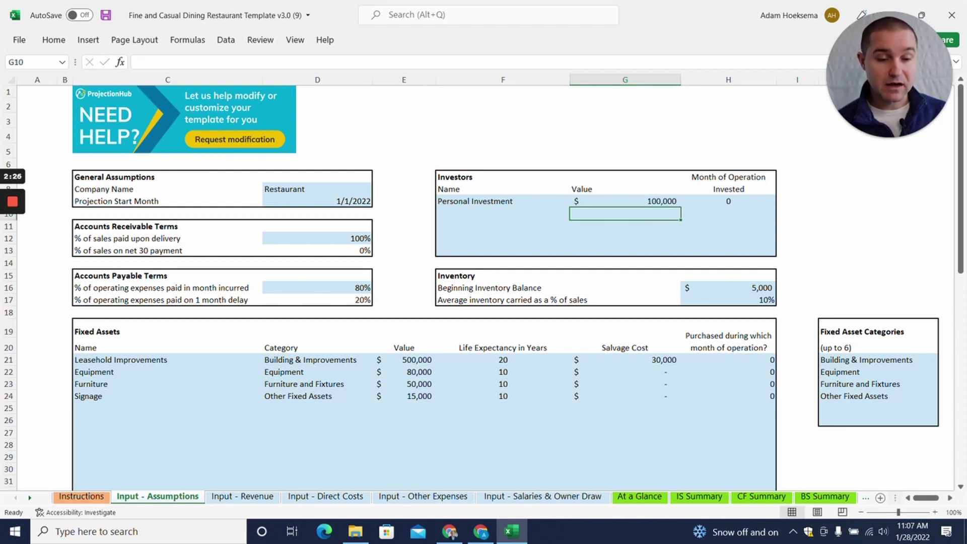
# - Add an investor entry named Outside Investors with a value of 200,000 and month of operation invested 0
pyautogui.press('Left')
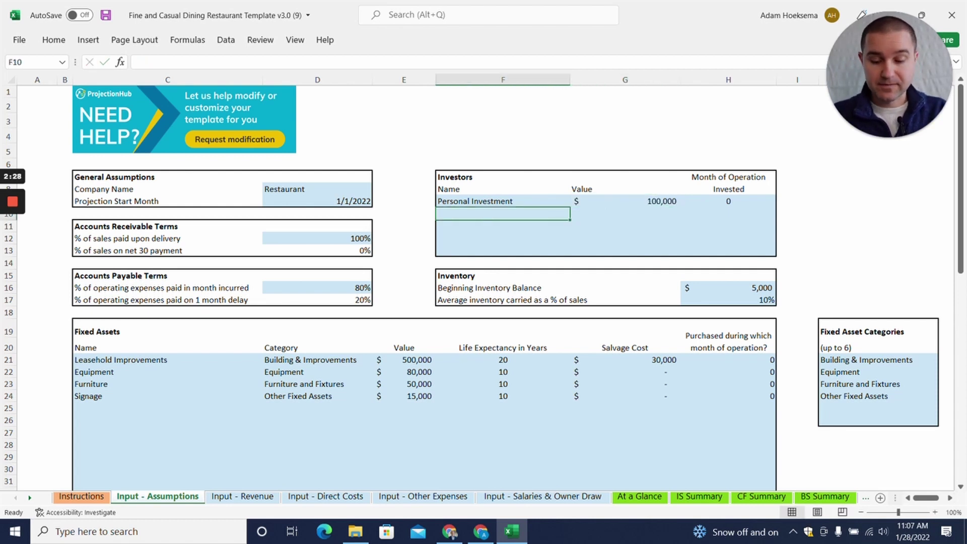
pyautogui.write('Outside Investors')
pyautogui.press('Tab')
pyautogui.write('200000')
pyautogui.press('Return')
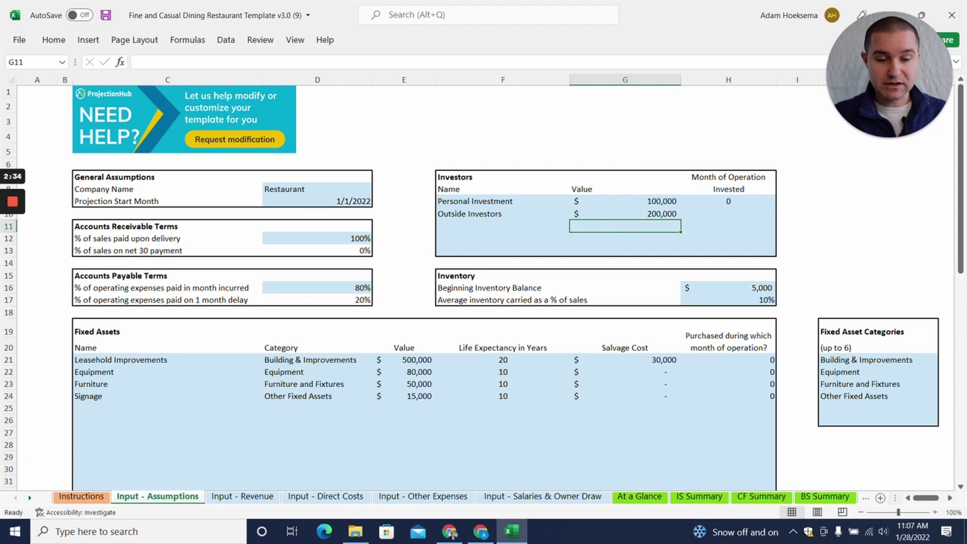
pyautogui.press('Right')
pyautogui.press('Up')
pyautogui.write('0')
pyautogui.press('Return')
pyautogui.click(728, 213)
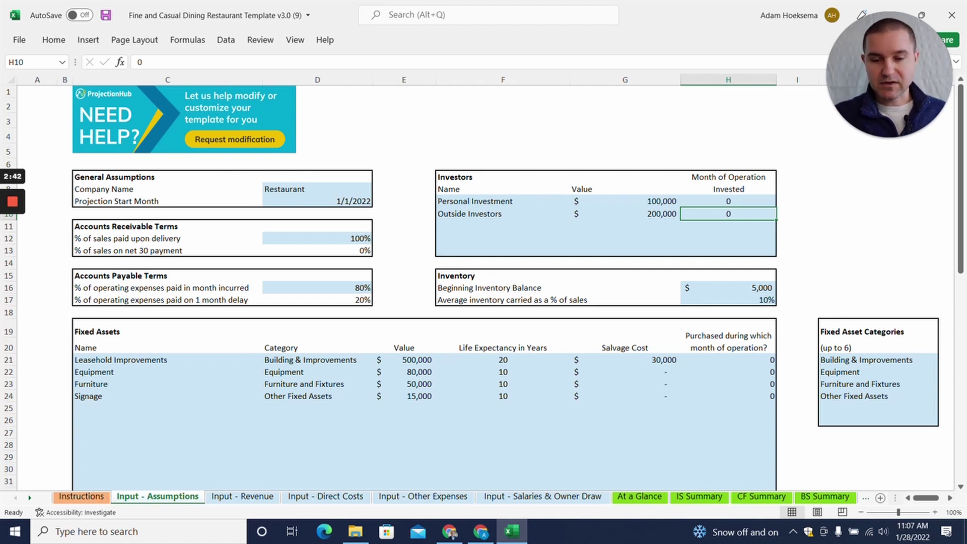
# - Add a fixed asset named Building below Signage and assign it the Building & Improvements category
pyautogui.scroll(-1, 484, 282)
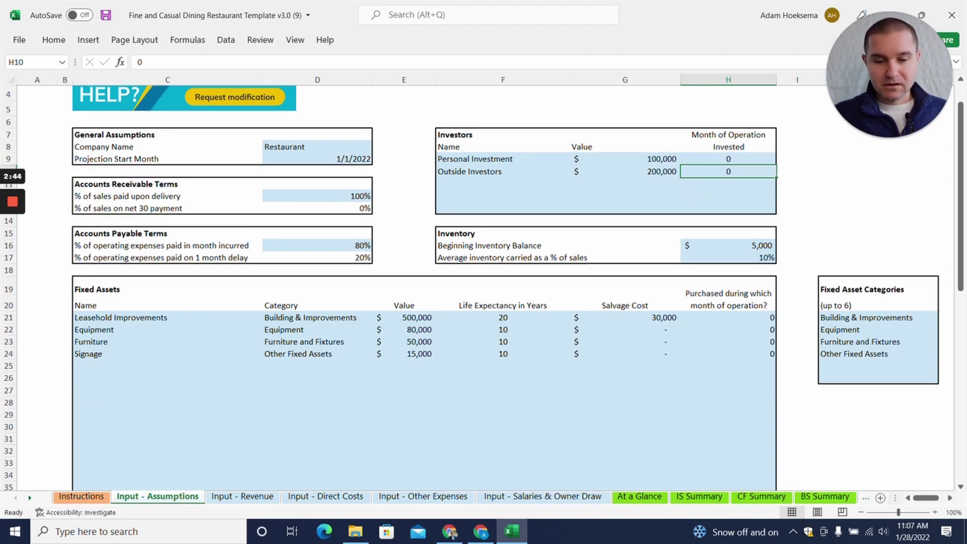
pyautogui.click(168, 329)
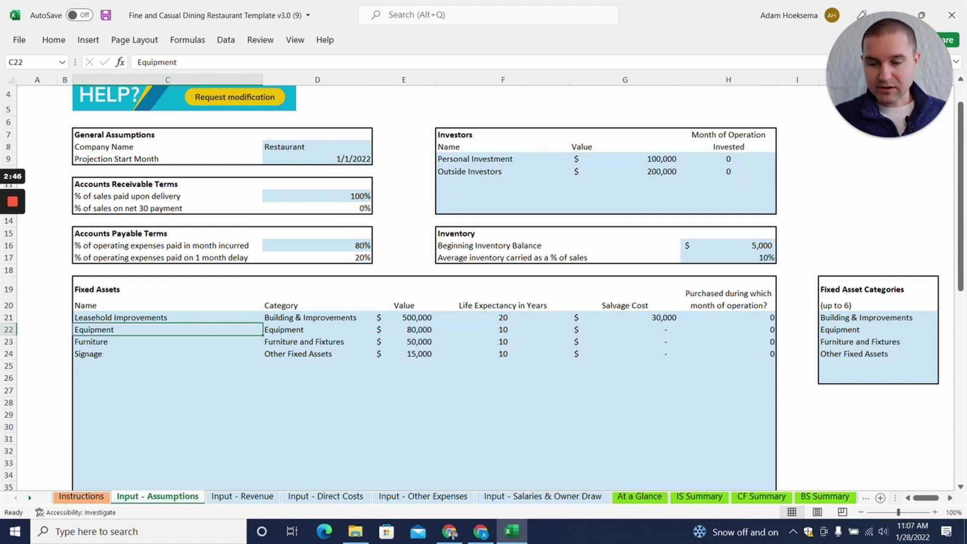
pyautogui.scroll(-2, 483, 287)
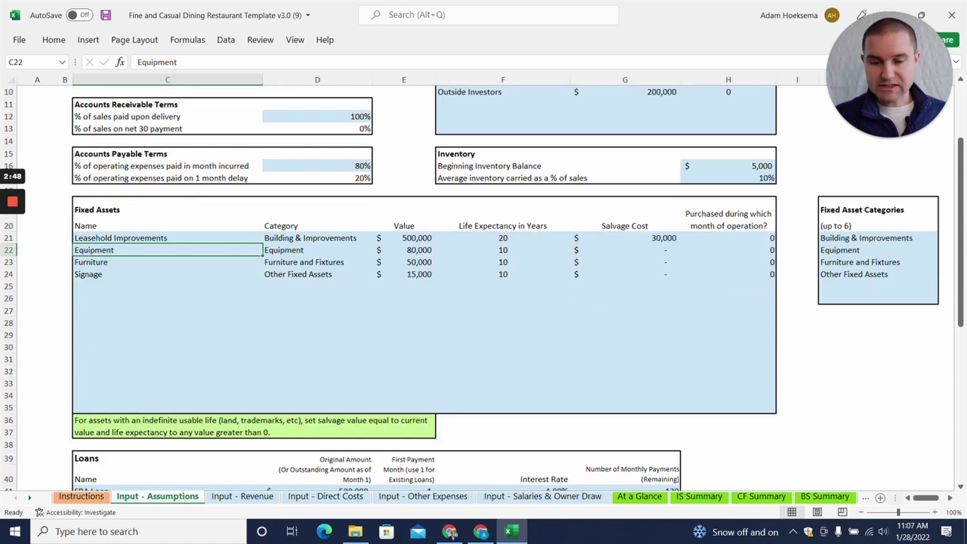
pyautogui.scroll(-1, 484, 287)
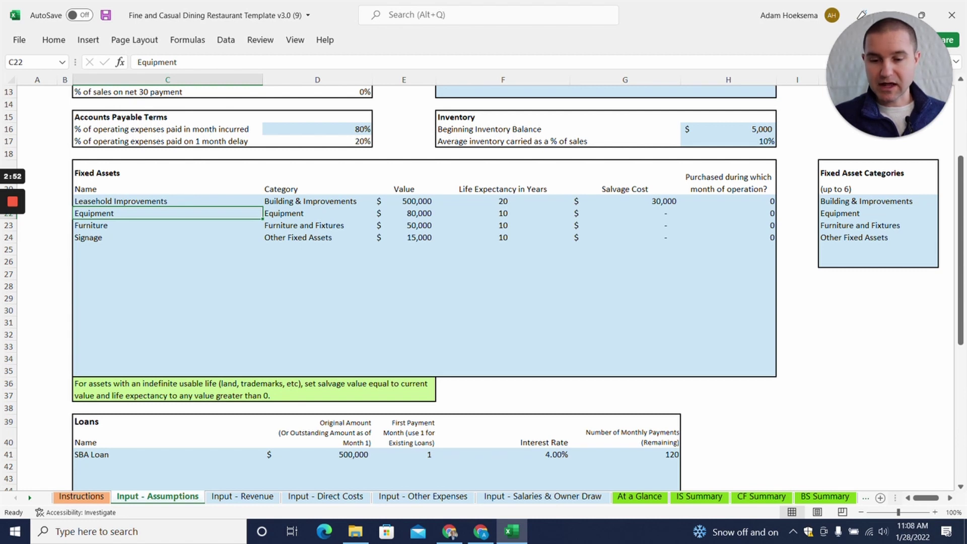
pyautogui.click(168, 201)
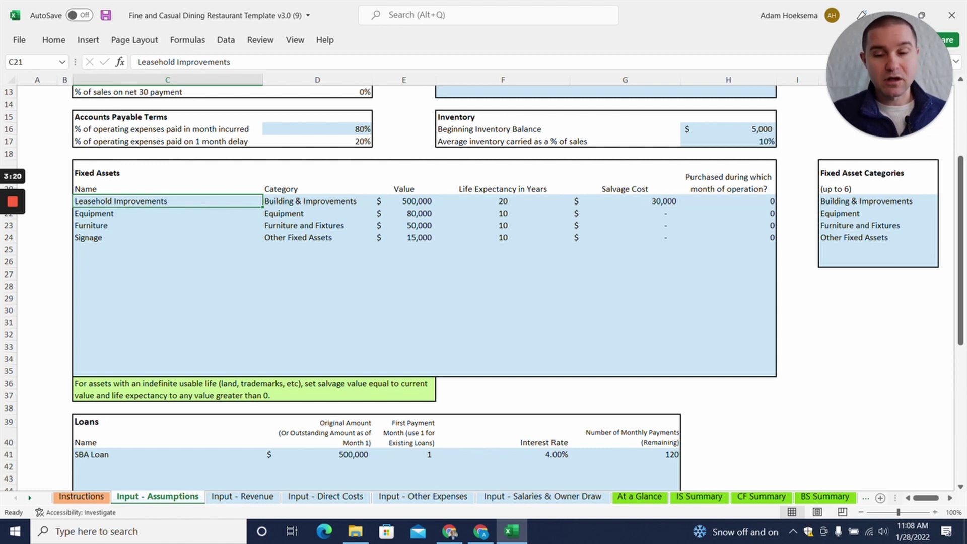
pyautogui.click(168, 249)
pyautogui.write('Building')
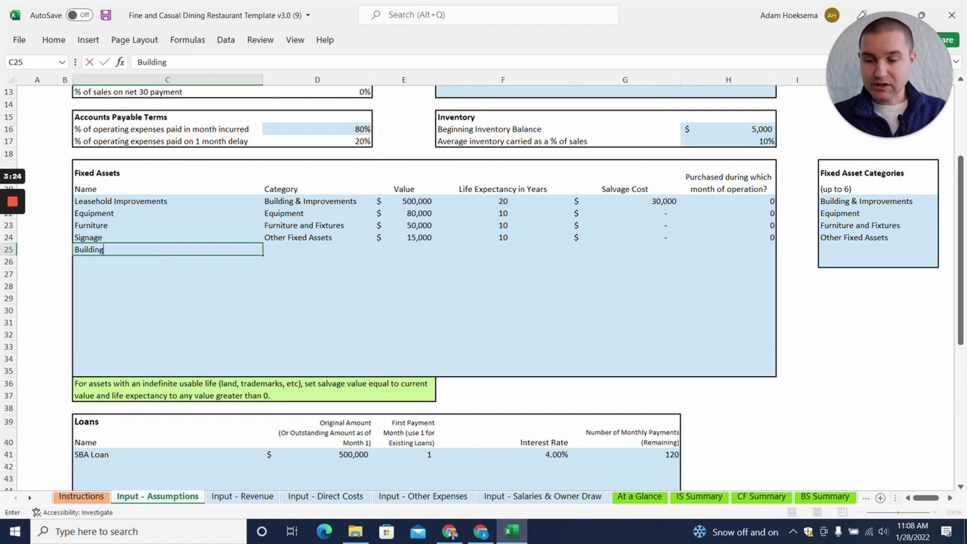
pyautogui.press('Tab')
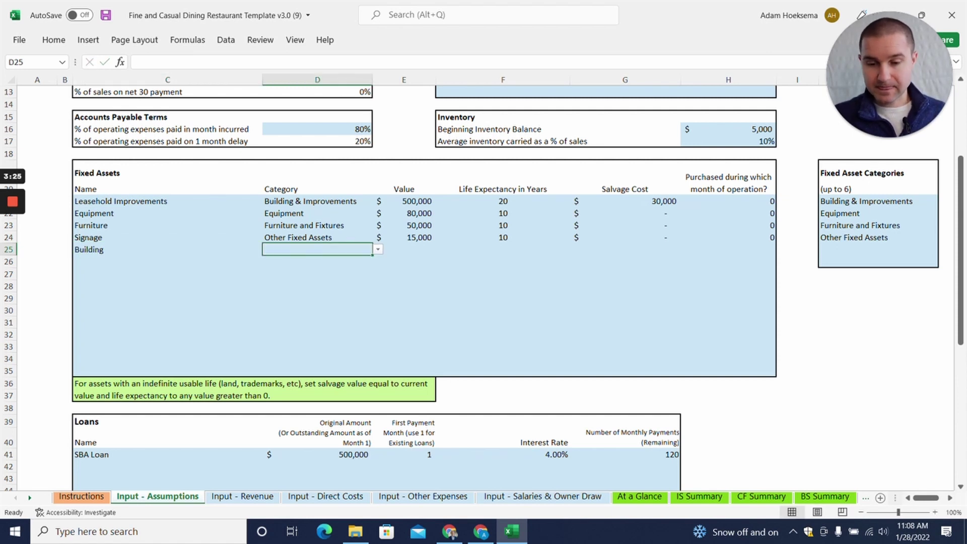
pyautogui.click(378, 250)
pyautogui.click(321, 261)
# - Set the Building fixed asset's value to 500,000
pyautogui.click(404, 249)
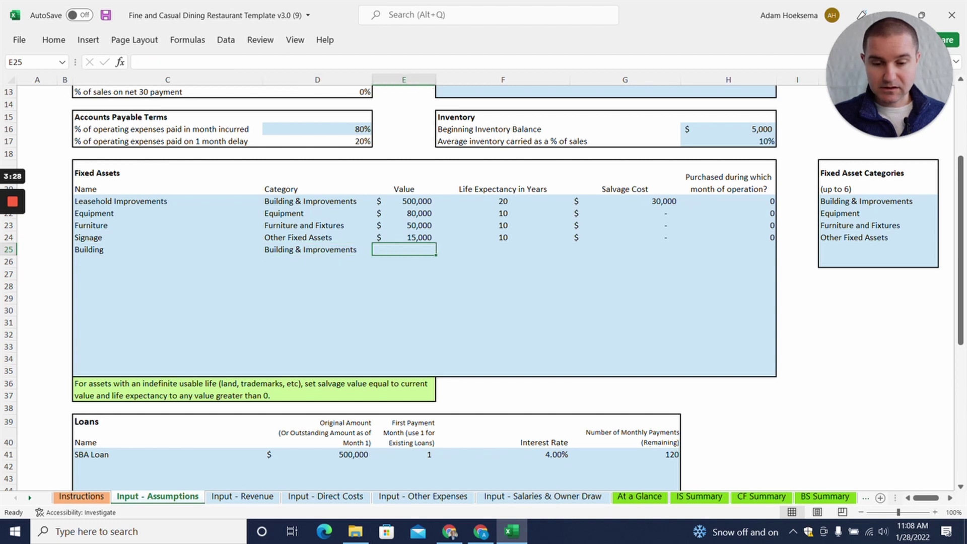
pyautogui.write('5')
pyautogui.write('000')
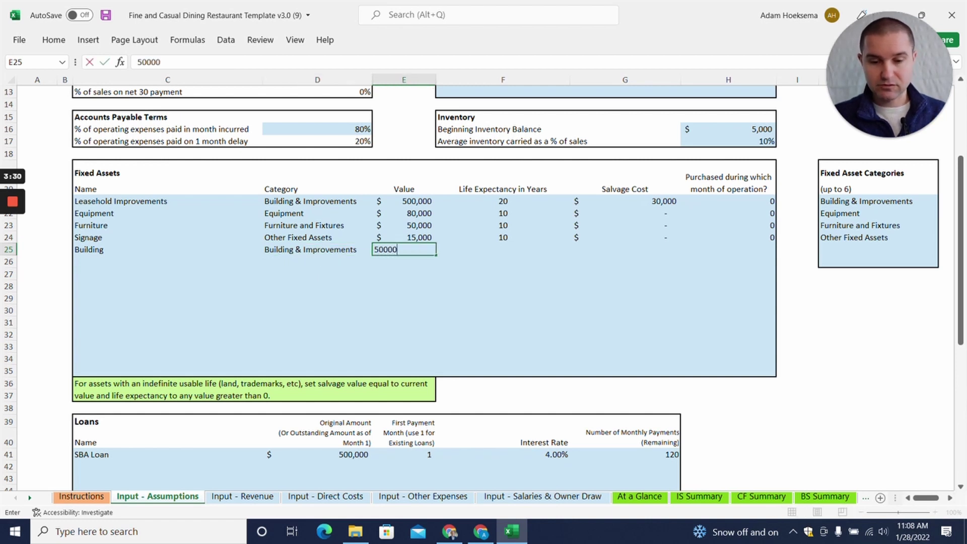
pyautogui.write('0')
pyautogui.press('BackSpace')
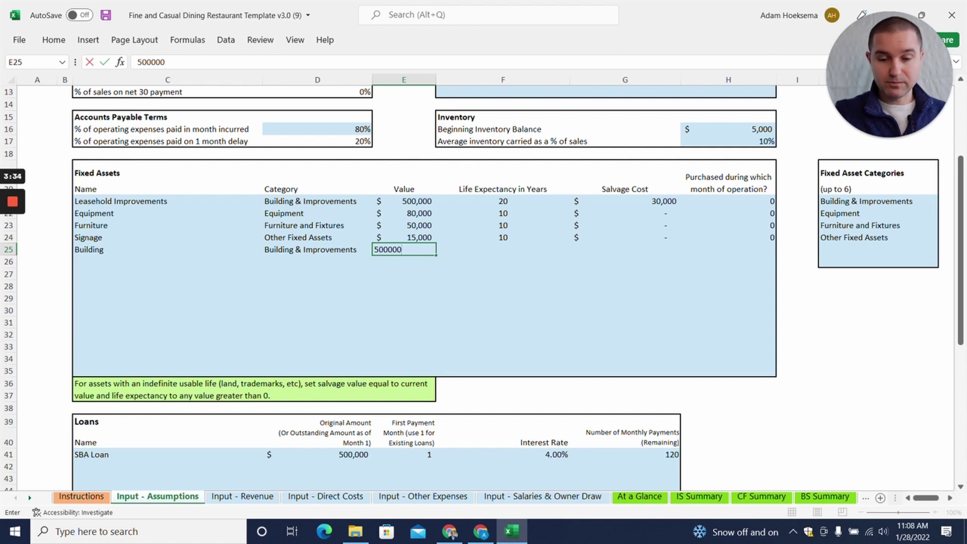
pyautogui.press('Return')
pyautogui.click(404, 249)
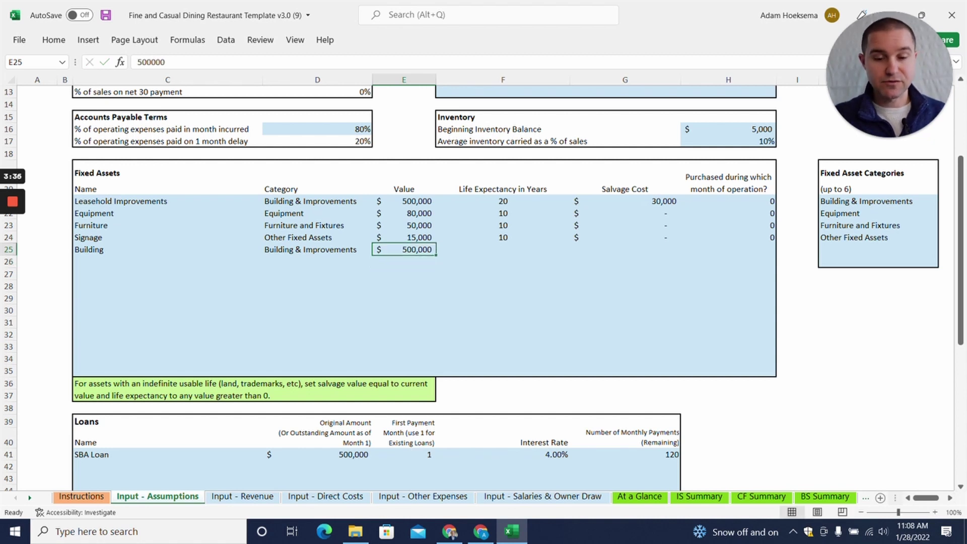
pyautogui.press('Up')
pyautogui.press('Up')
pyautogui.press('Up')
pyautogui.press('Up')
pyautogui.press('Down')
pyautogui.press('Down')
pyautogui.press('Down')
pyautogui.press('Down')
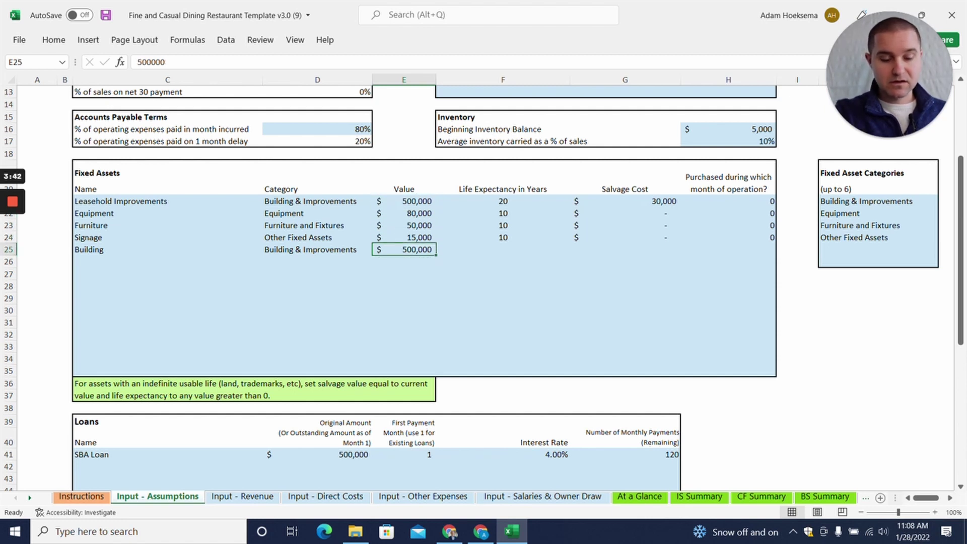
# - Clear the value, category and name of the Building entry in the Fixed Assets table
pyautogui.press('Delete')
pyautogui.press('Left')
pyautogui.press('Delete')
pyautogui.press('Left')
pyautogui.press('Left')
pyautogui.press('Right')
pyautogui.press('Delete')
pyautogui.press('Down')
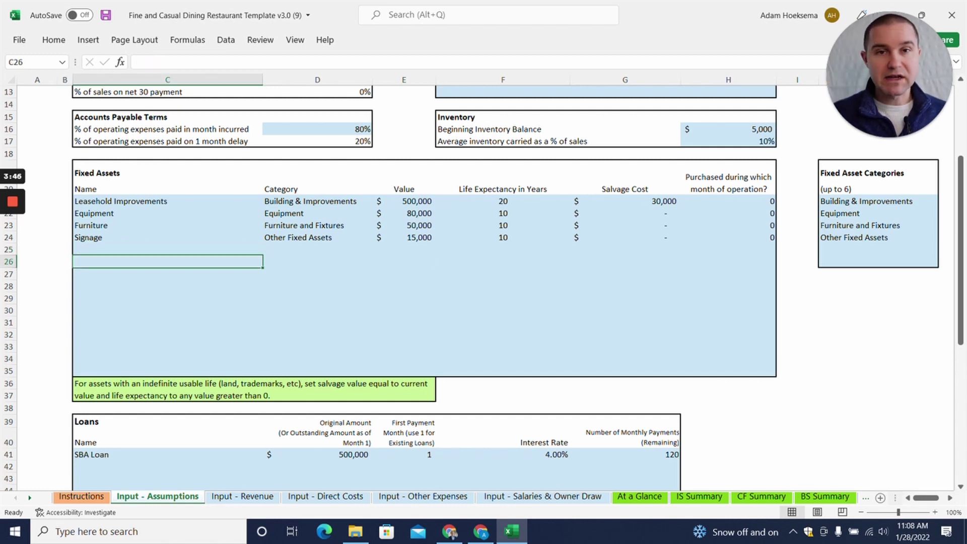
# - Review the category and values of the Equipment, Furniture and Signage entries in the Fixed Assets table
pyautogui.click(167, 249)
pyautogui.press('Up')
pyautogui.press('Up')
pyautogui.press('Up')
pyautogui.click(317, 213)
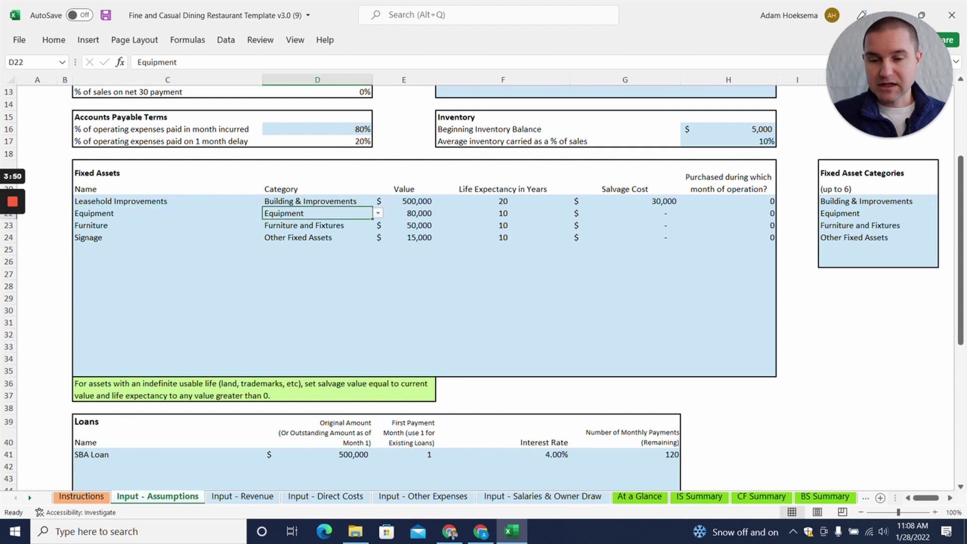
pyautogui.click(403, 213)
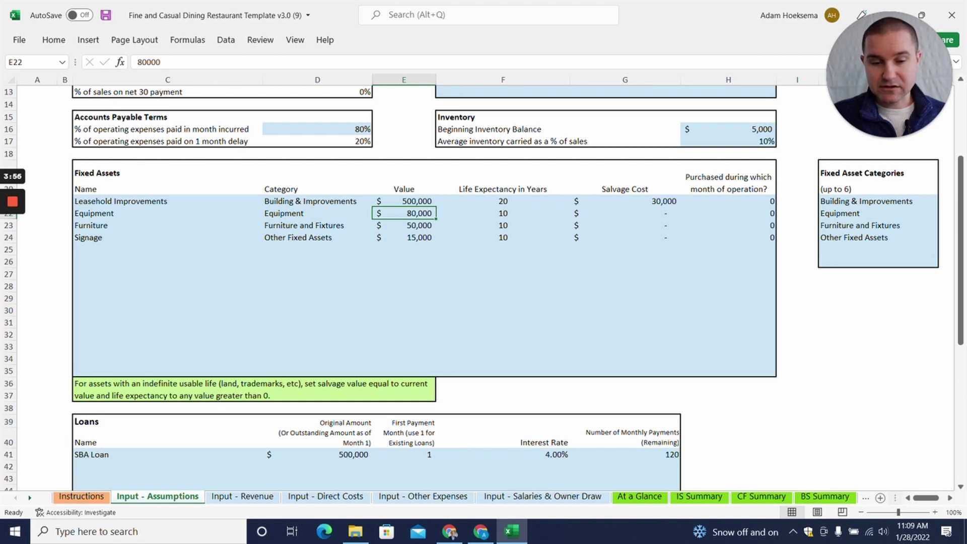
pyautogui.click(404, 225)
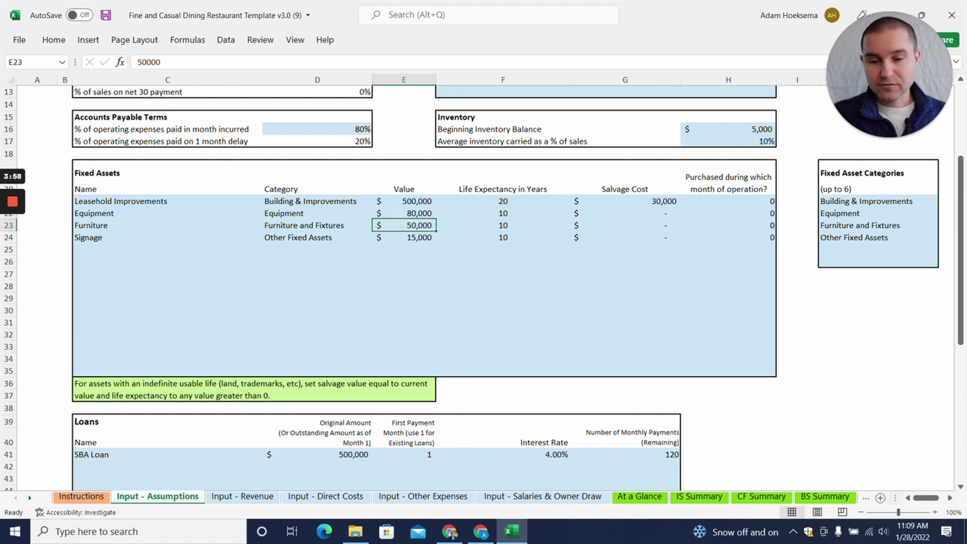
pyautogui.click(404, 237)
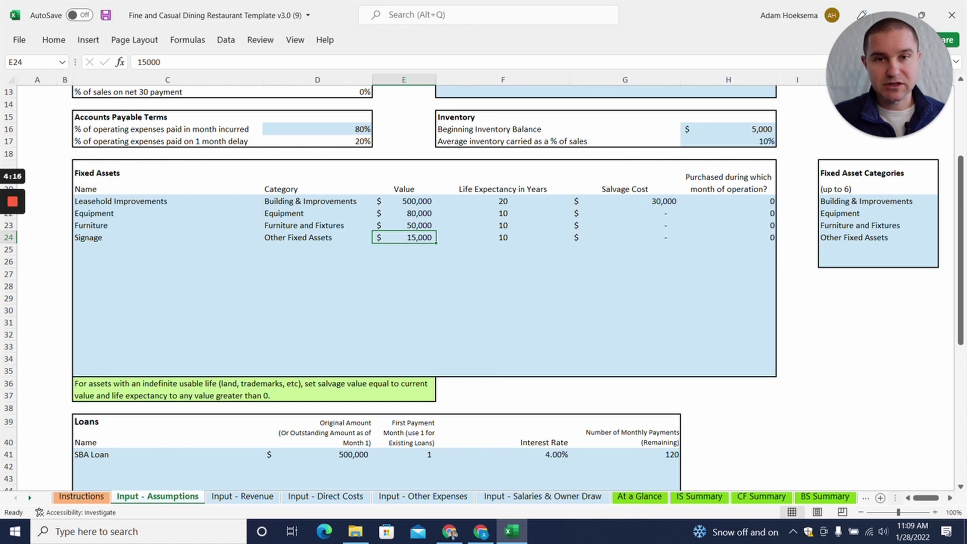
# - Set the SBA Loan's interest rate to 8% in the Loans table
pyautogui.press('Down')
pyautogui.press('Down')
pyautogui.press('Down')
pyautogui.press('Down')
pyautogui.press('Down')
pyautogui.press('Down')
pyautogui.press('Down')
pyautogui.press('Down')
pyautogui.press('Down')
pyautogui.press('Down')
pyautogui.press('Down')
pyautogui.press('Down')
pyautogui.press('Down')
pyautogui.press('Down')
pyautogui.press('Down')
pyautogui.press('Down')
pyautogui.press('Down')
pyautogui.press('Down')
pyautogui.press('Down')
pyautogui.press('Down')
pyautogui.press('Down')
pyautogui.press('Down')
pyautogui.press('Down')
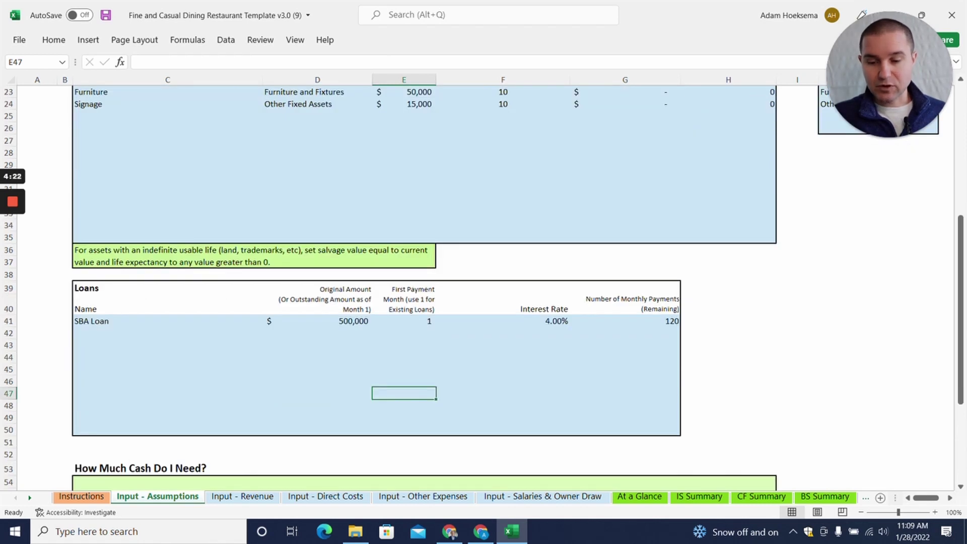
pyautogui.click(168, 321)
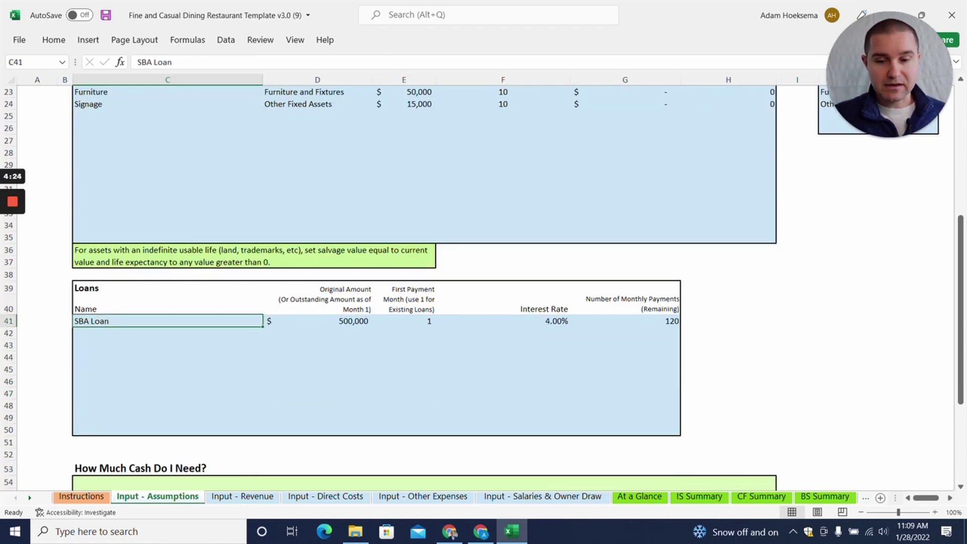
pyautogui.press('Right')
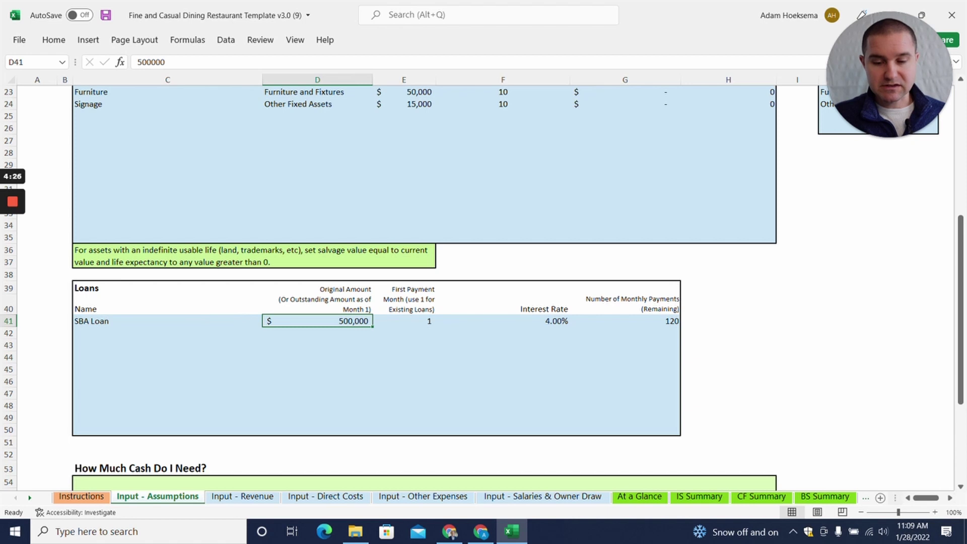
pyautogui.press('Right')
pyautogui.press('Right')
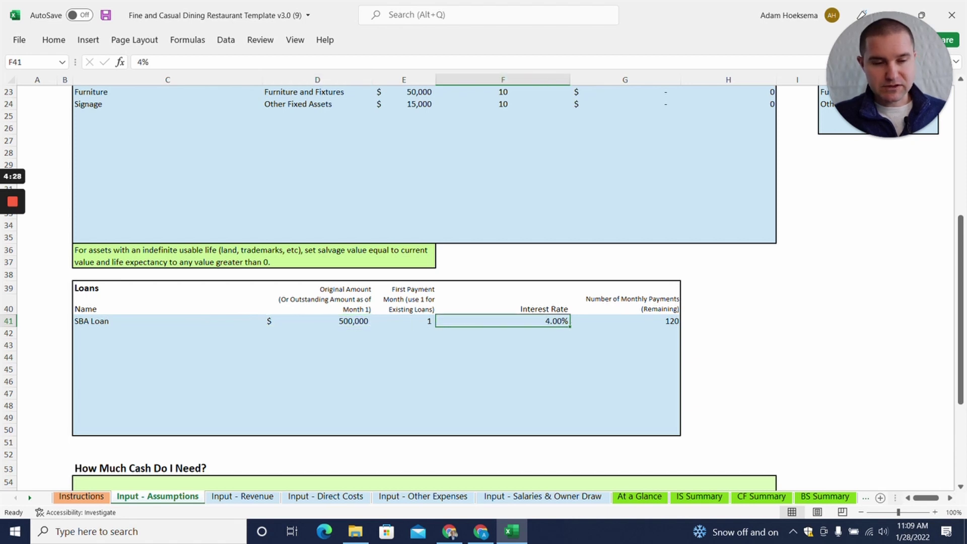
pyautogui.write('8')
pyautogui.press('Return')
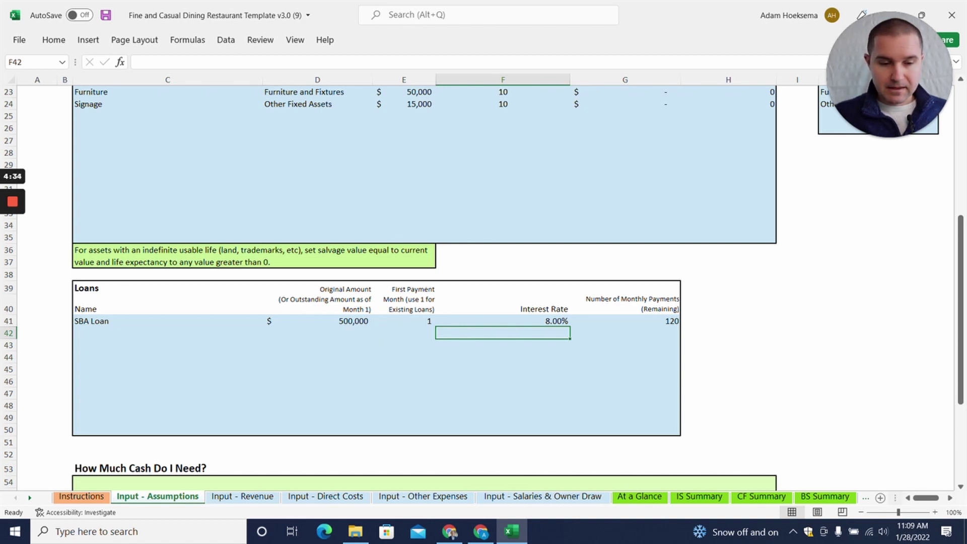
# - Review the SBA Loan's number of payments and the buffer, cash check and total starting cash under How Much Cash Do I Need?
pyautogui.press('Up')
pyautogui.press('Right')
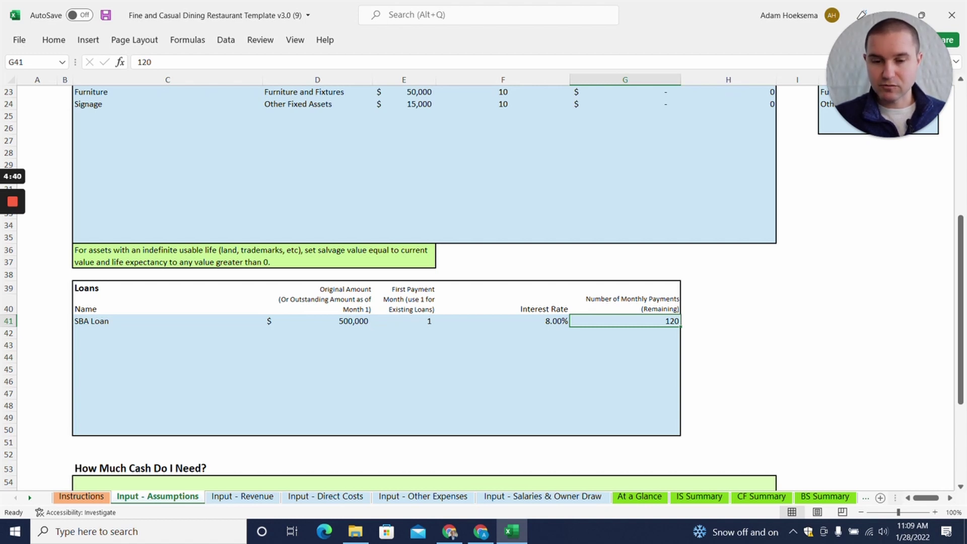
pyautogui.scroll(7, 484, 287)
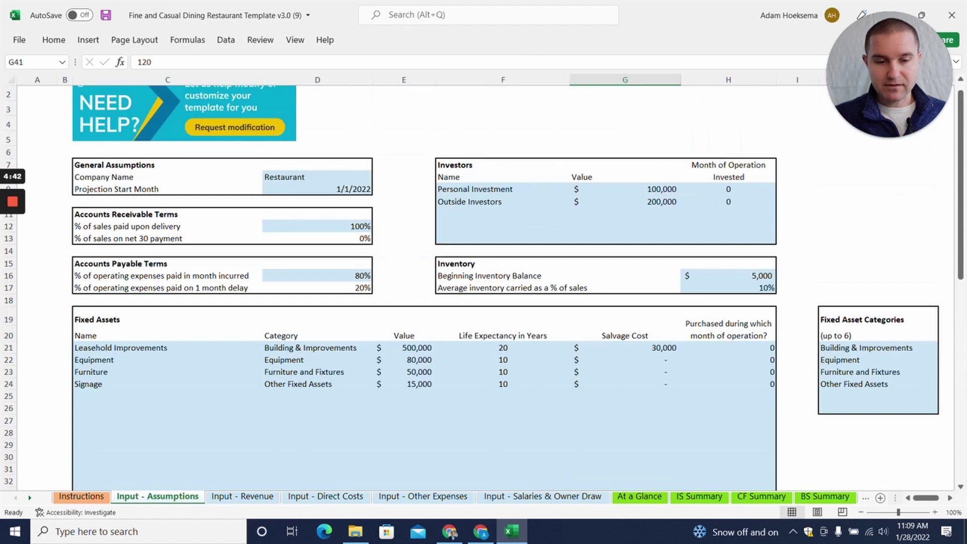
pyautogui.scroll(-7, 484, 287)
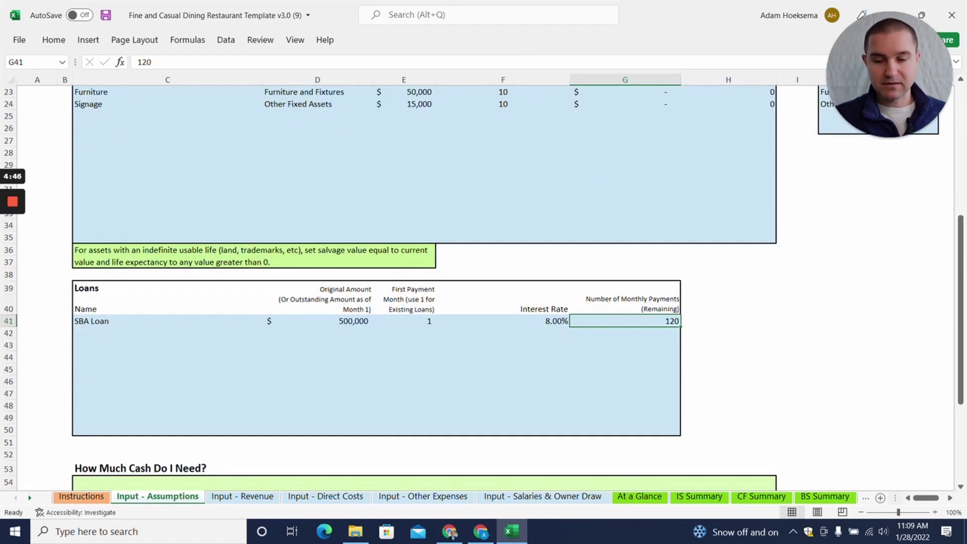
pyautogui.scroll(-4, 483, 287)
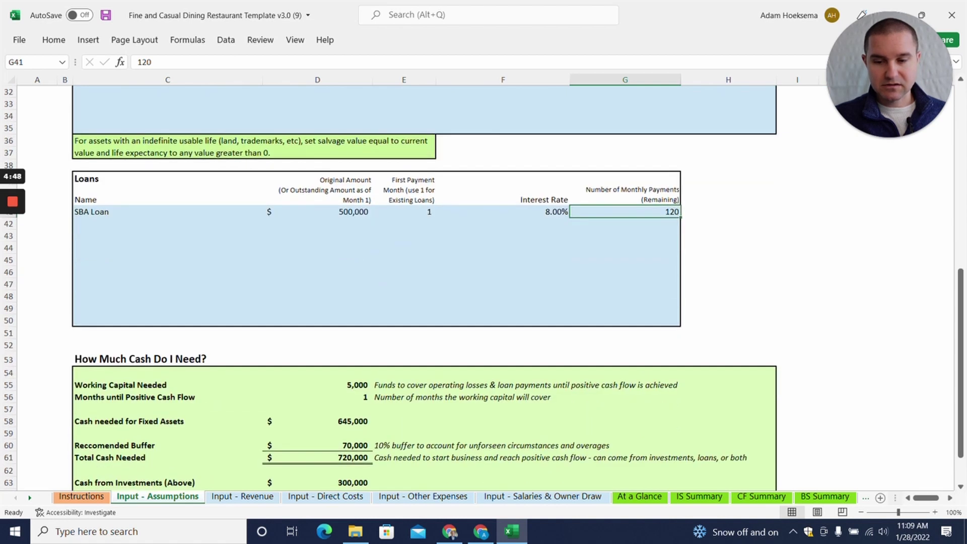
pyautogui.scroll(-2, 483, 287)
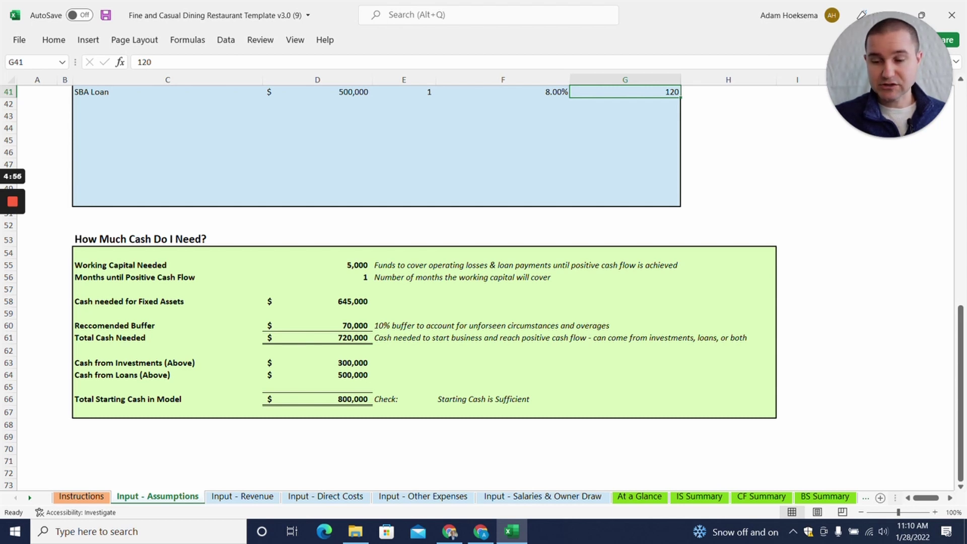
pyautogui.click(317, 325)
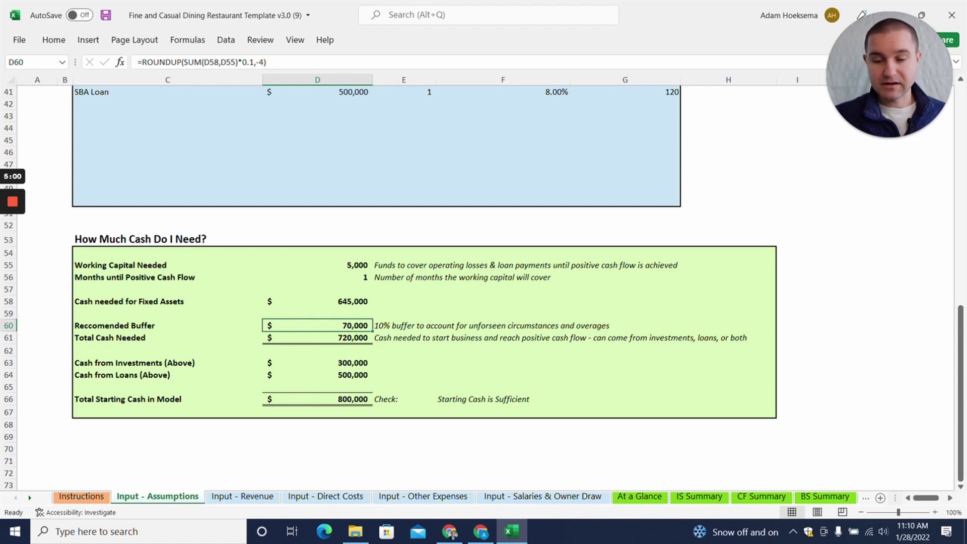
pyautogui.click(502, 398)
pyautogui.click(317, 399)
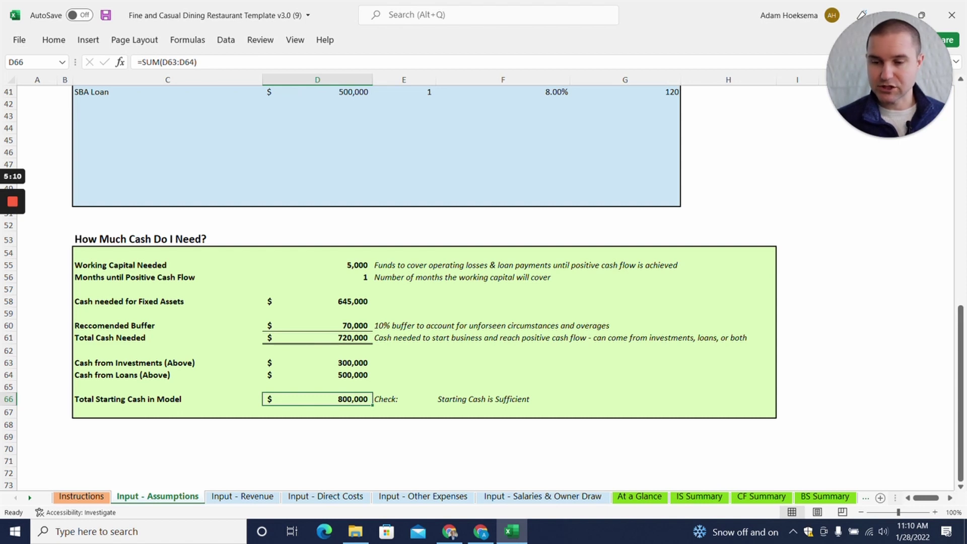
# - Open the Input - Revenue sheet and review the maximum seats and days open per week under Basic Assumptions
pyautogui.click(242, 496)
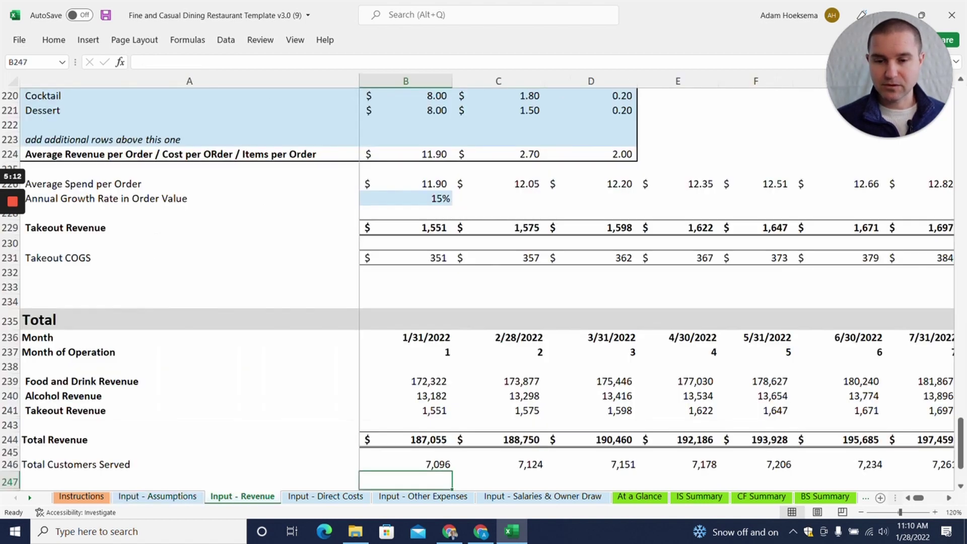
pyautogui.scroll(5, 483, 287)
pyautogui.scroll(6, 483, 287)
pyautogui.moveTo(962, 410); pyautogui.dragTo(965, 103)
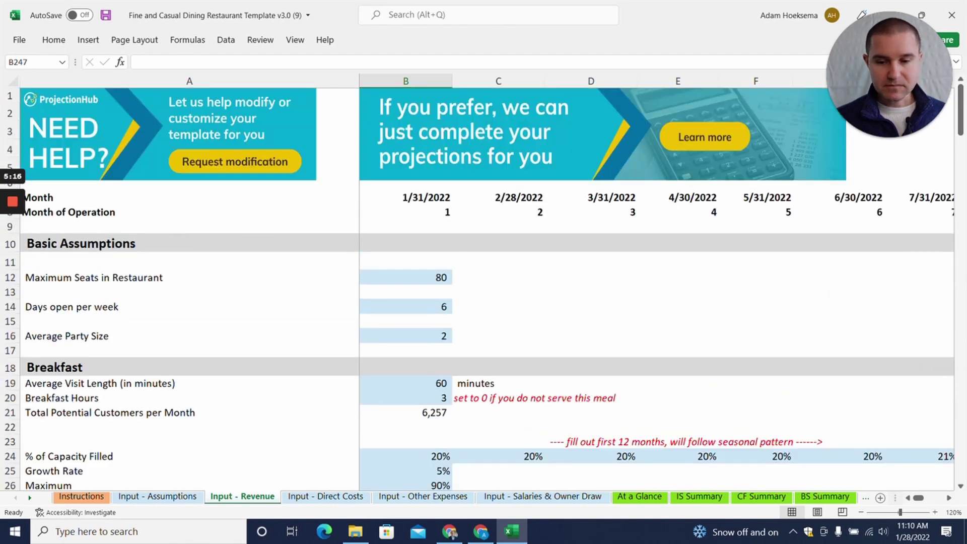
pyautogui.scroll(-1, 483, 287)
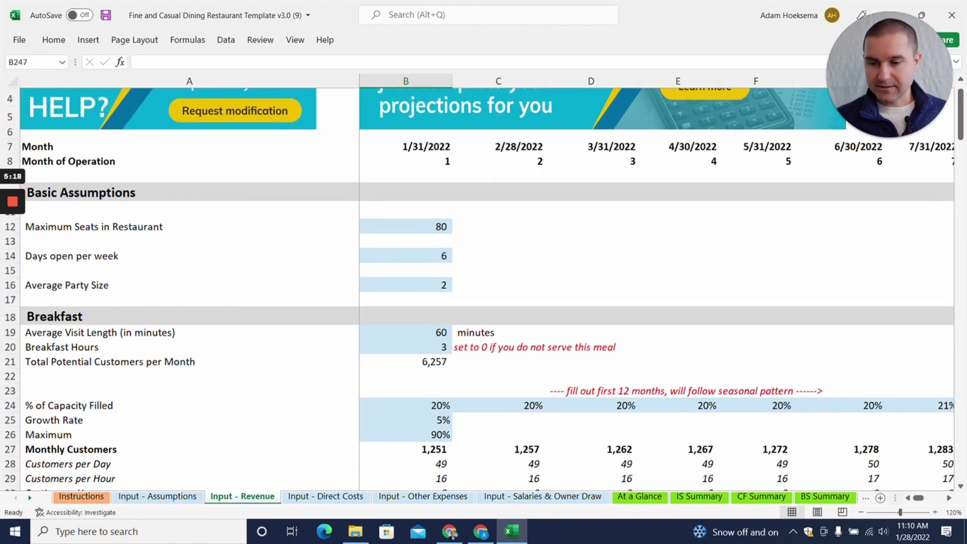
pyautogui.click(405, 226)
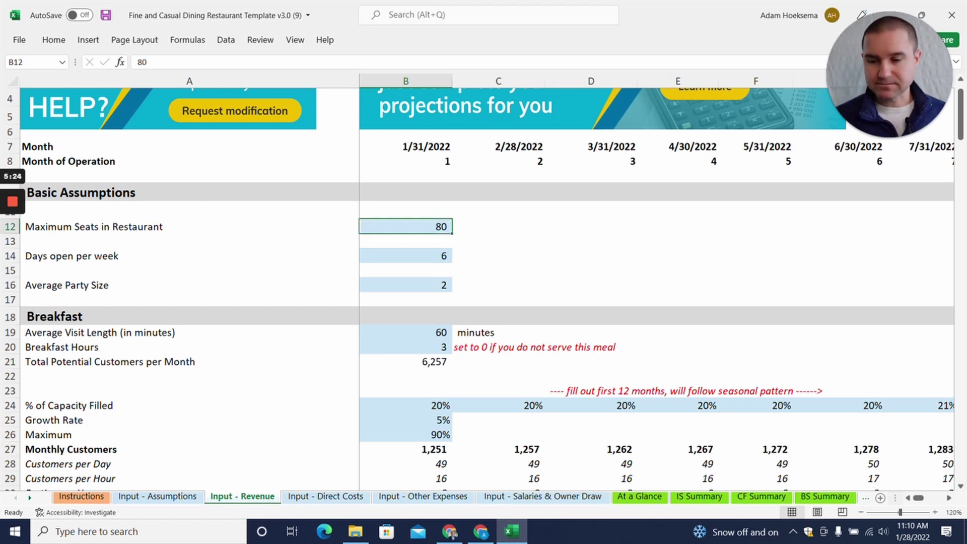
pyautogui.click(405, 256)
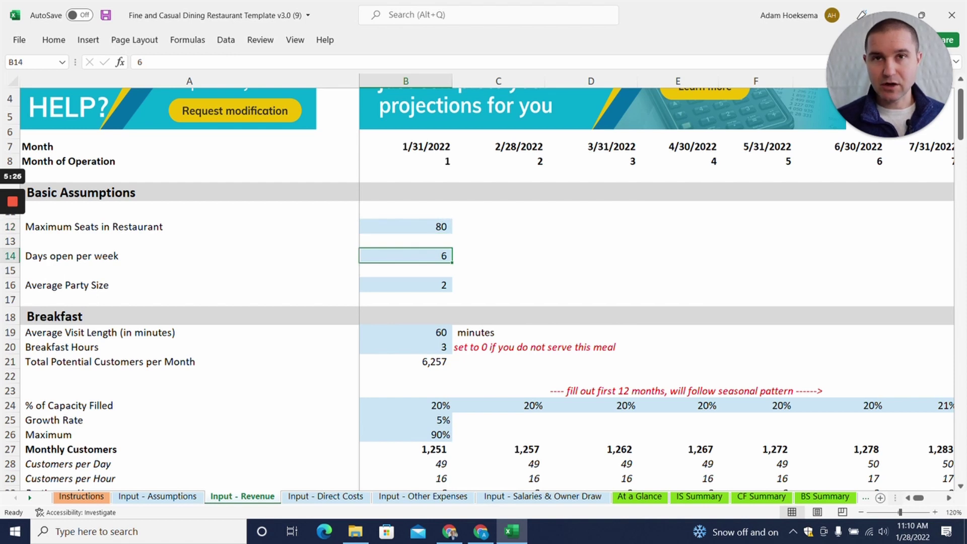
# - Set the Average Party Size under Basic Assumptions to 4
pyautogui.click(406, 285)
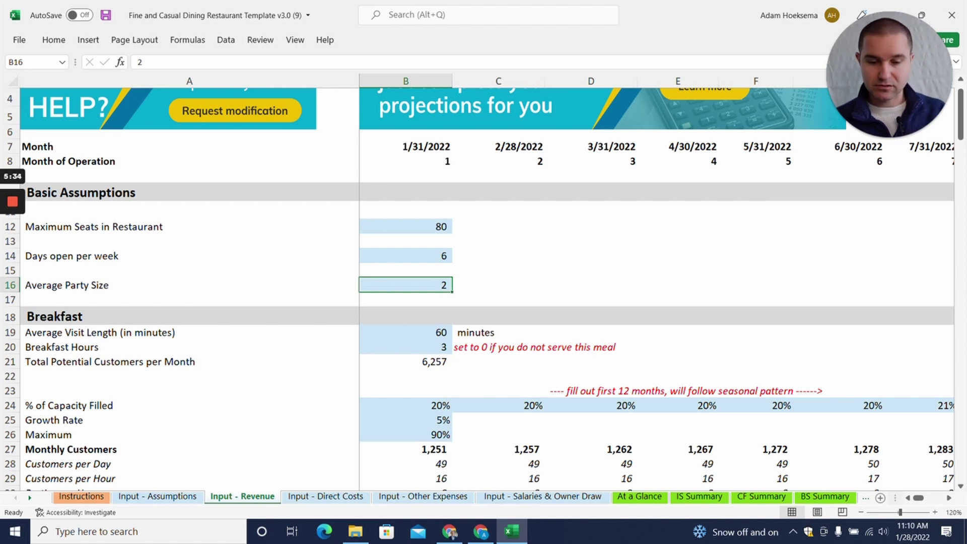
pyautogui.write('4')
pyautogui.press('Return')
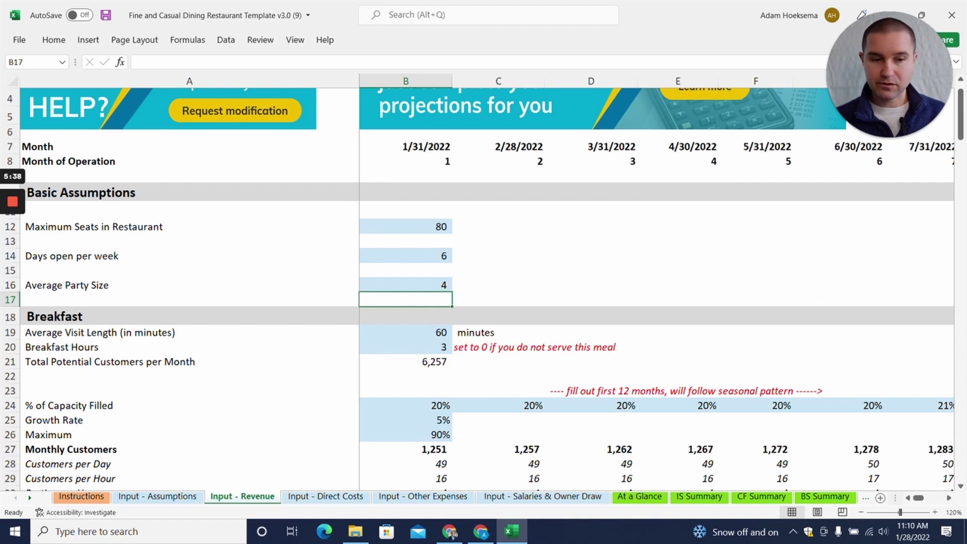
# - Change the Average Party Size under Basic Assumptions to 3
pyautogui.press('Up')
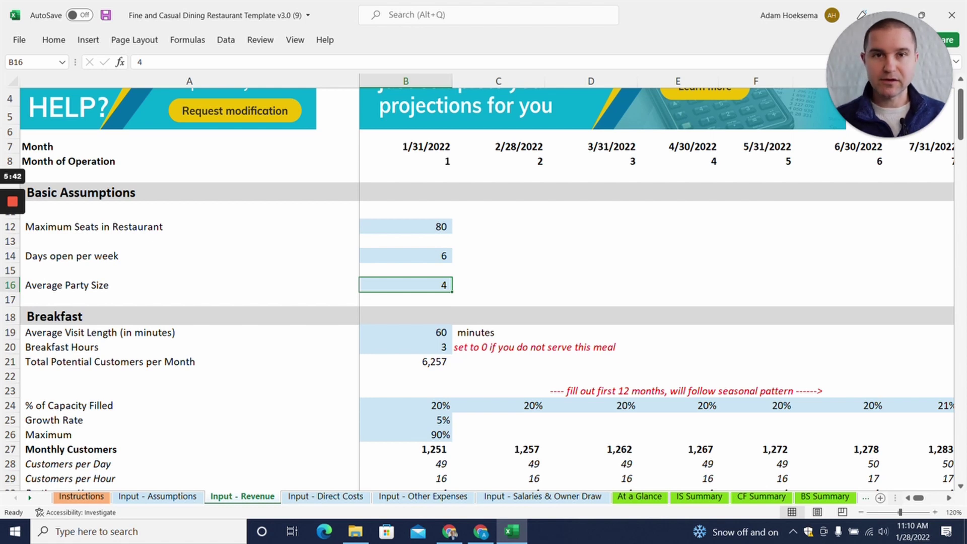
pyautogui.write('3')
pyautogui.press('Return')
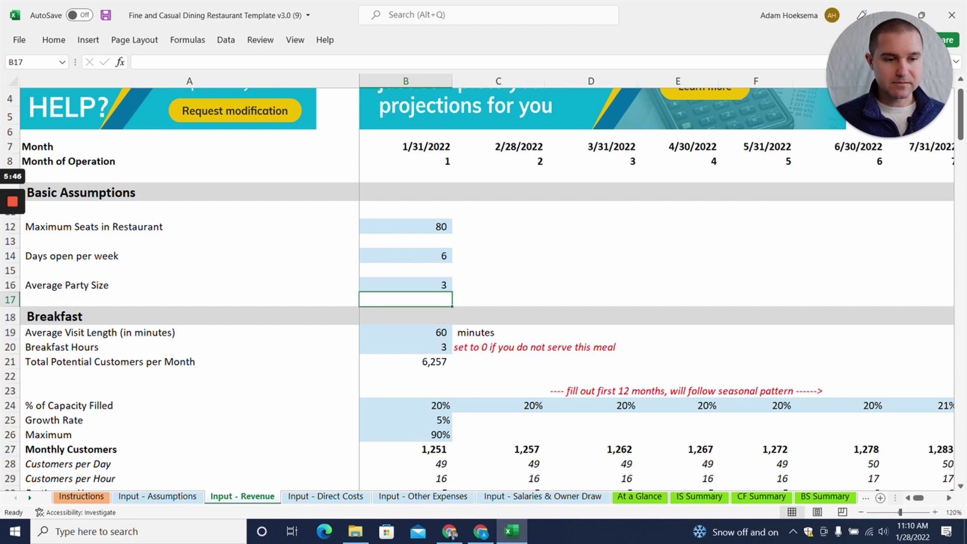
# - Examine the Breakfast section's average visit length, hours, total potential customers formula and first-month capacity filled
pyautogui.scroll(-1, 477, 289)
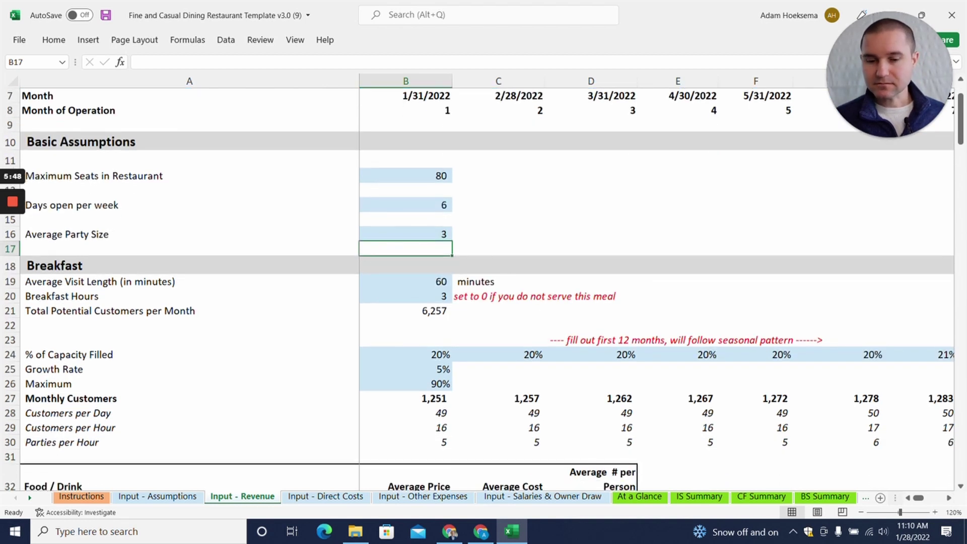
pyautogui.scroll(-1, 477, 289)
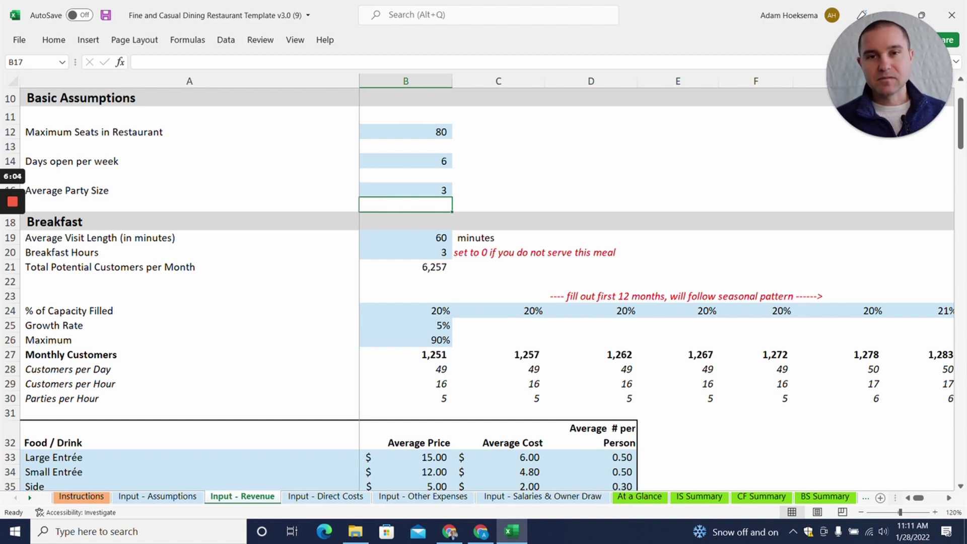
pyautogui.scroll(-1, 482, 289)
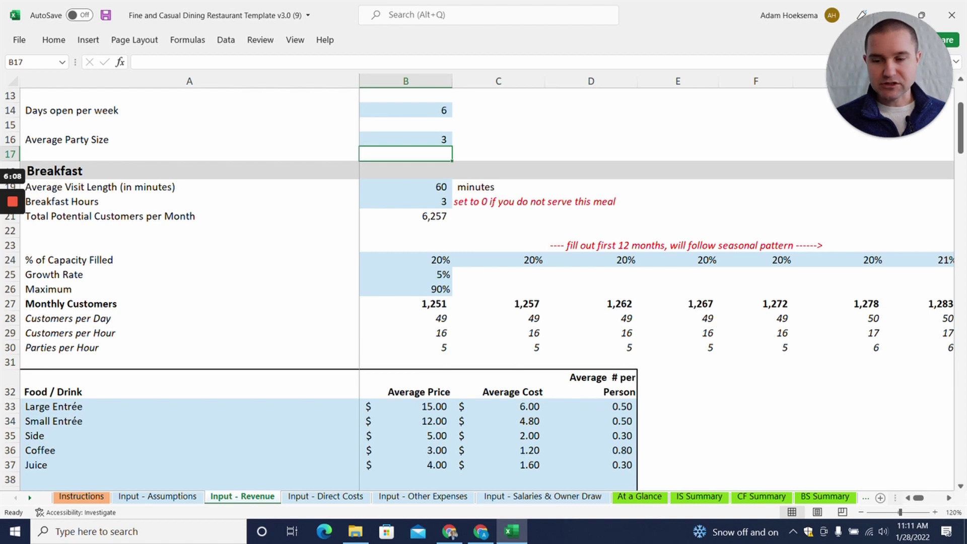
pyautogui.click(406, 186)
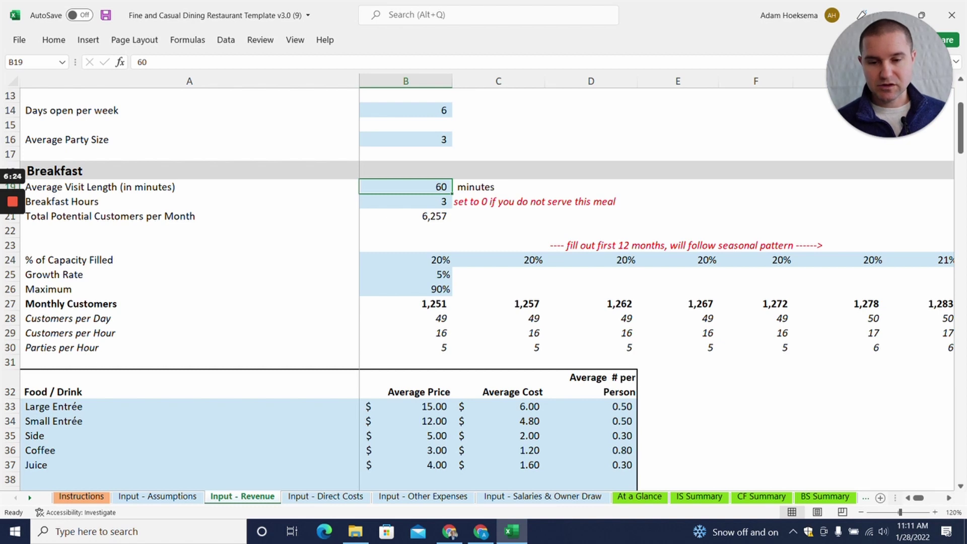
pyautogui.click(405, 202)
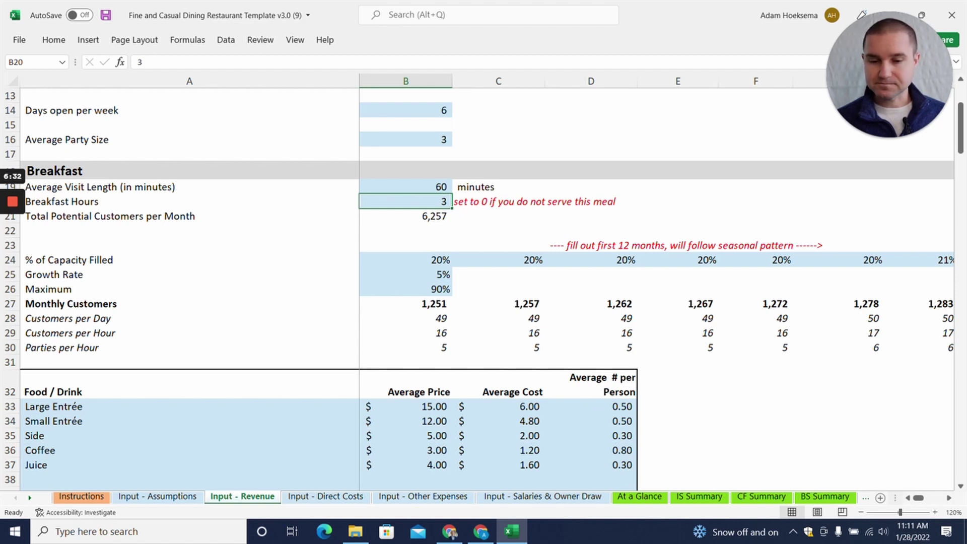
pyautogui.scroll(-1, 483, 282)
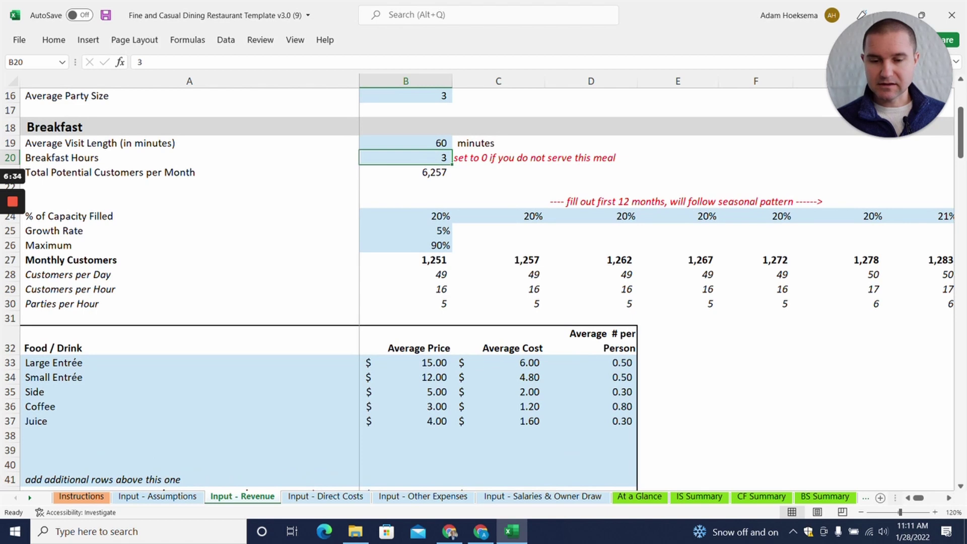
pyautogui.click(405, 172)
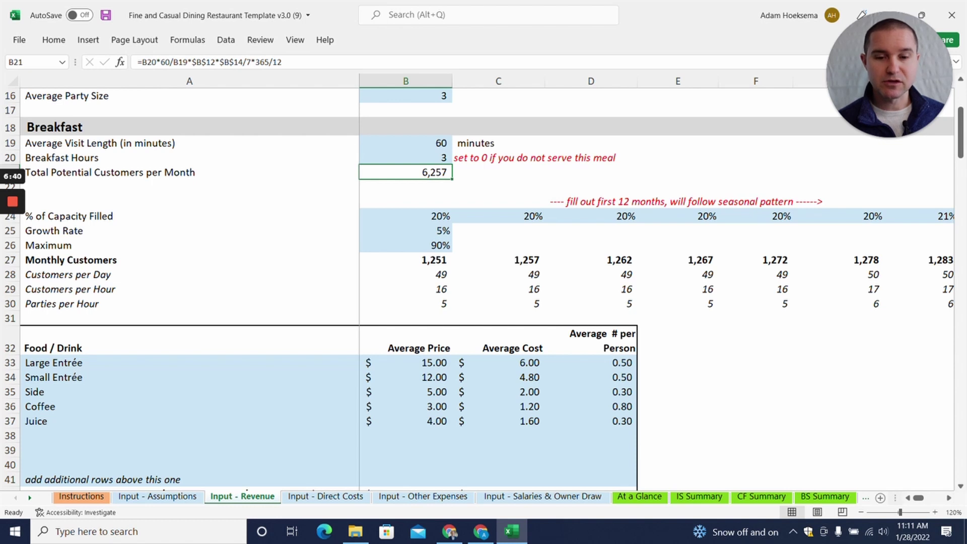
pyautogui.click(405, 216)
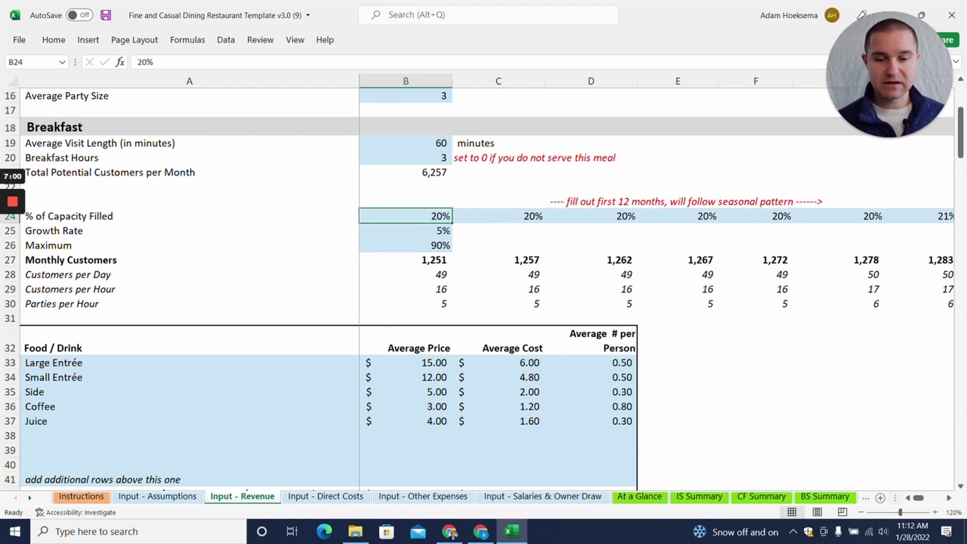
pyautogui.scroll(4, 478, 289)
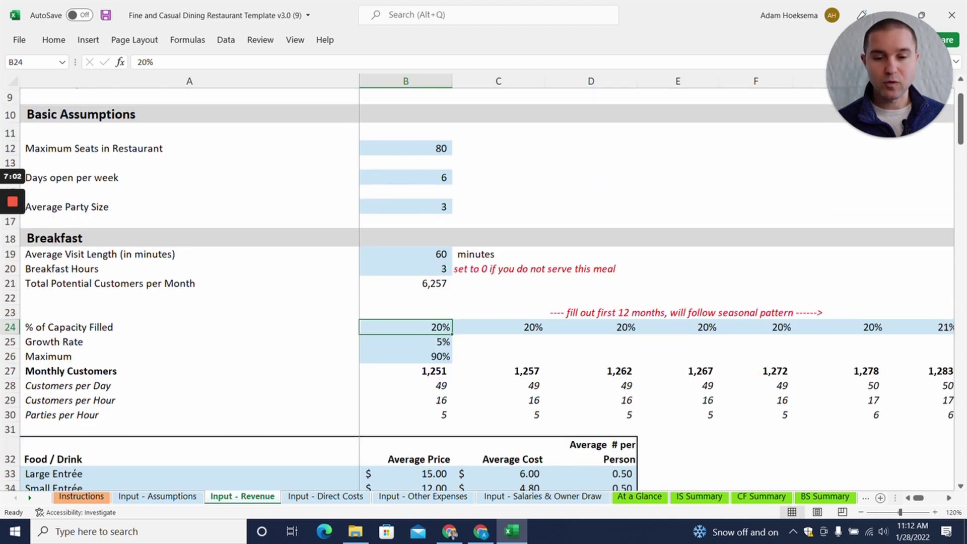
# - Examine the Breakfast % of Capacity Filled formulas across the first 12 months
pyautogui.scroll(-2, 478, 289)
pyautogui.click(498, 260)
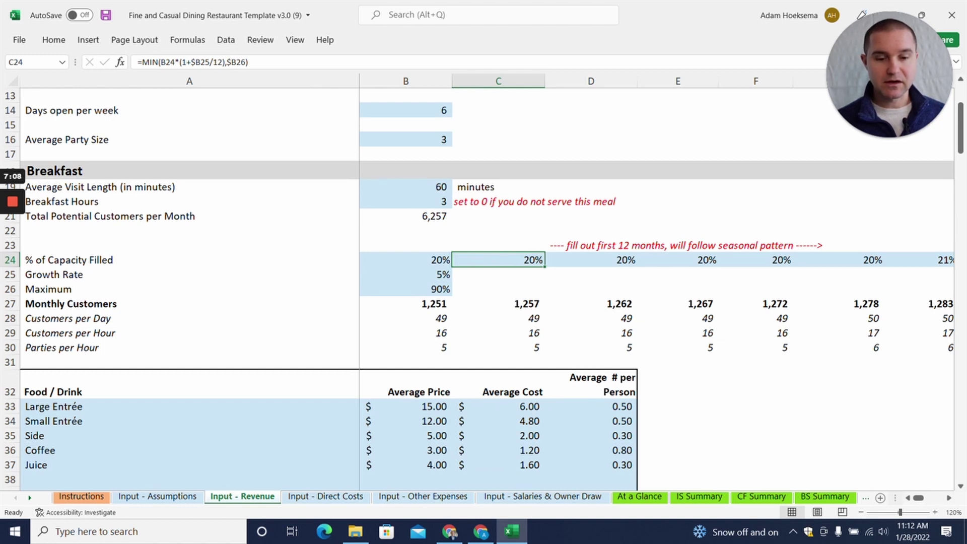
pyautogui.click(590, 260)
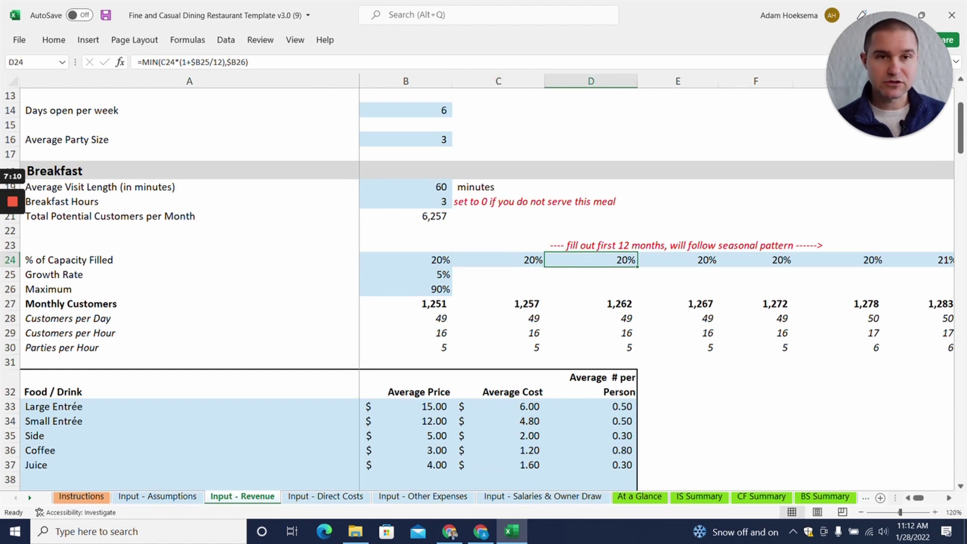
pyautogui.press('Right')
pyautogui.press('Right')
pyautogui.press('Right')
pyautogui.press('Right')
pyautogui.press('Right')
pyautogui.press('Right')
pyautogui.press('Right')
pyautogui.press('Right')
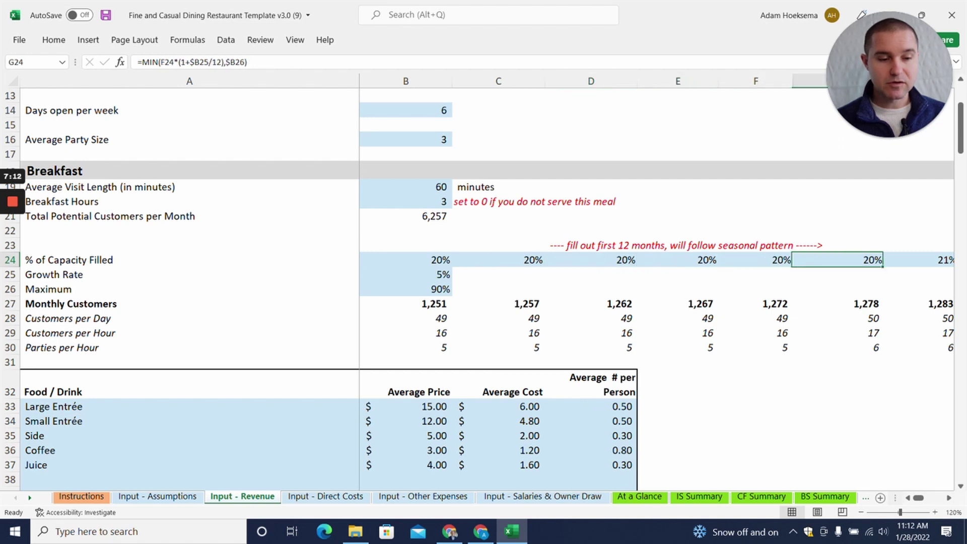
pyautogui.press('Right')
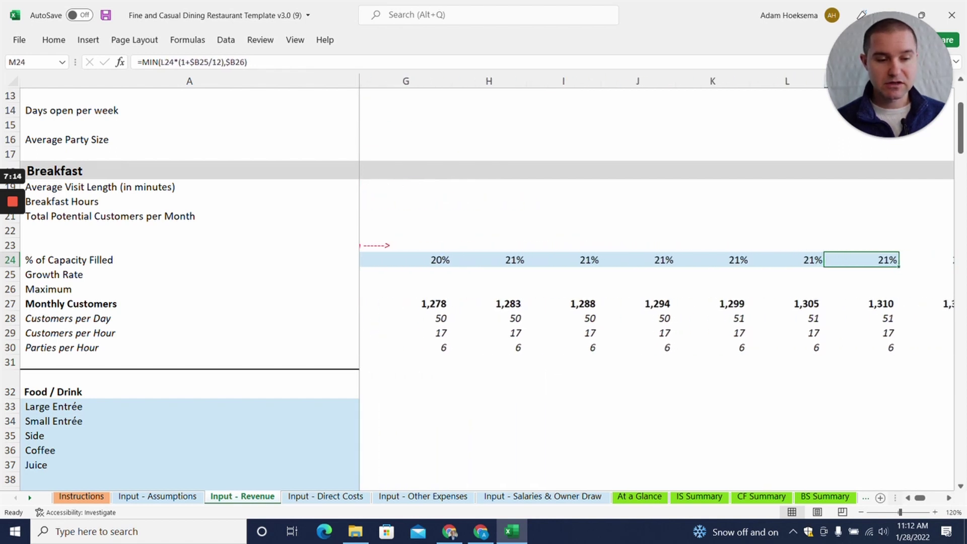
pyautogui.press('Right')
pyautogui.press('Left')
pyautogui.press('Left')
pyautogui.press('Left')
# - Set the Breakfast % of Capacity Filled to 0% for month 1 and 50% for month 2
pyautogui.press('Home')
pyautogui.press('Right')
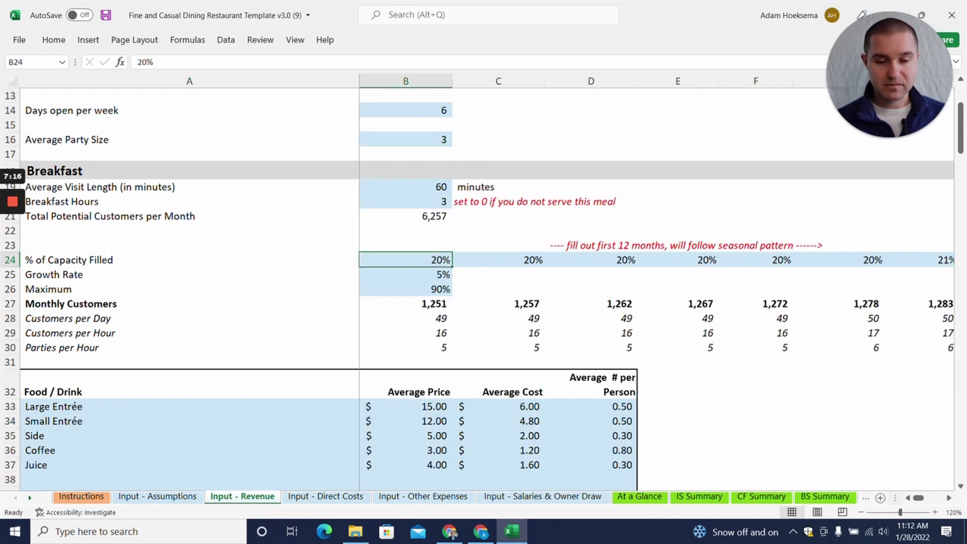
pyautogui.write('0')
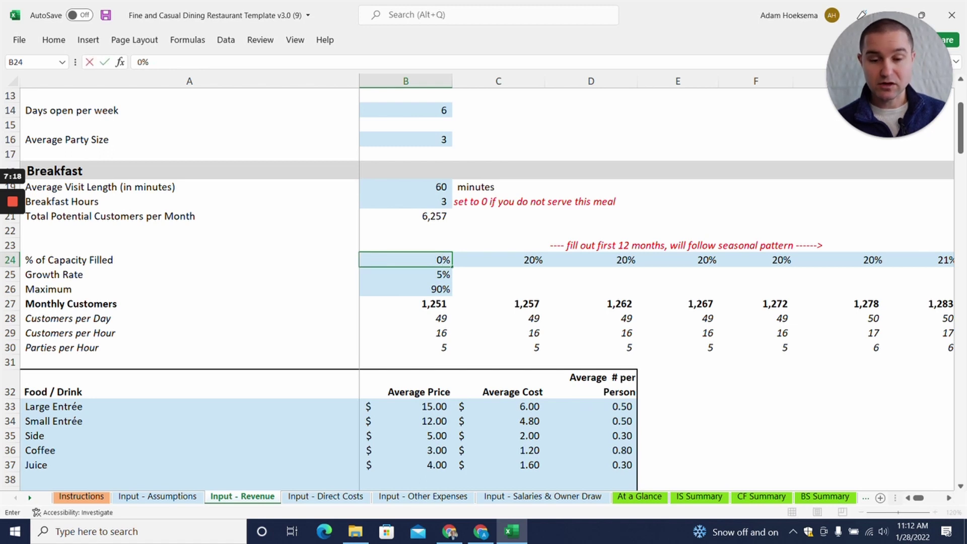
pyautogui.press('Right')
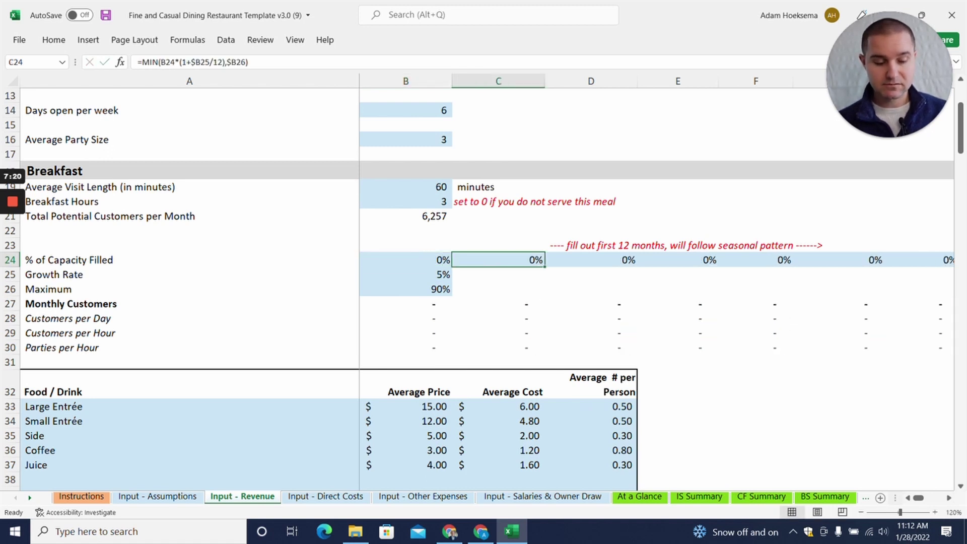
pyautogui.write('50')
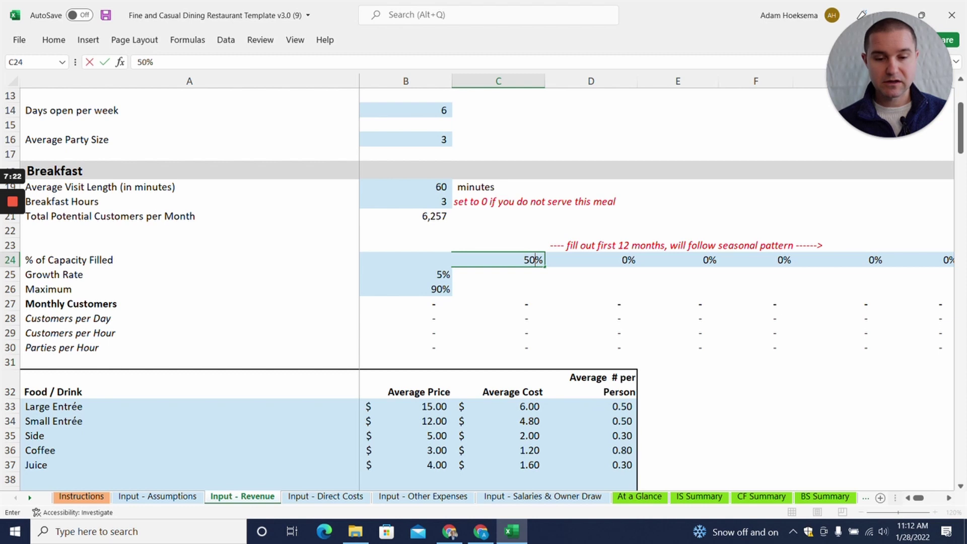
pyautogui.press('Return')
# - Set the Breakfast % of Capacity Filled for month 3 to 75%
pyautogui.click(591, 260)
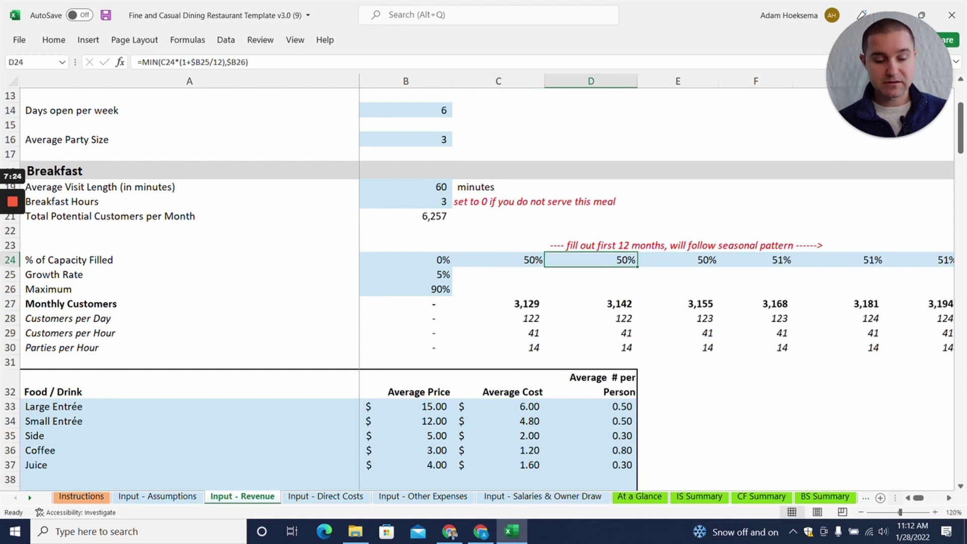
pyautogui.write('750')
pyautogui.press('Return')
pyautogui.click(590, 260)
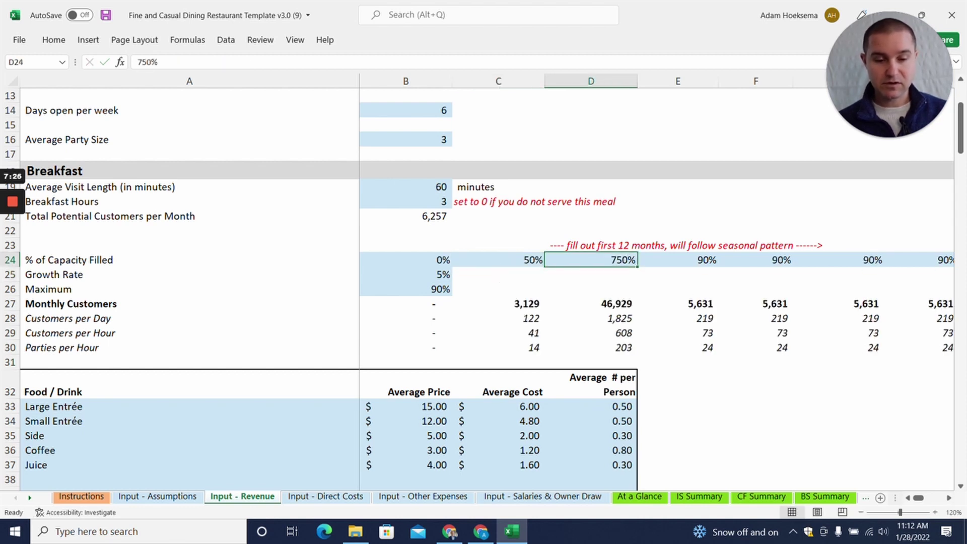
pyautogui.write('75')
pyautogui.press('Return')
pyautogui.click(591, 259)
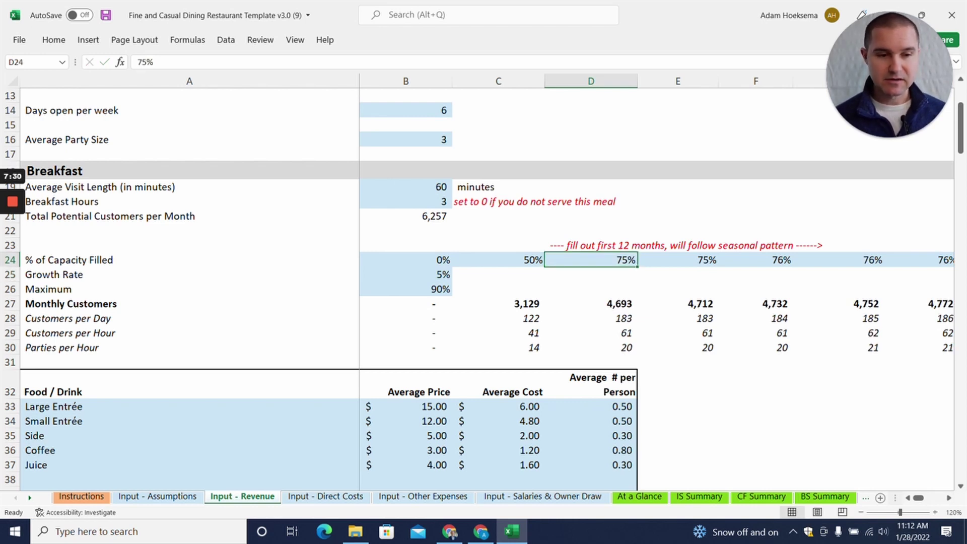
# - Set the Breakfast % of Capacity Filled to 20% for each of months 1, 2 and 3
pyautogui.press('Left')
pyautogui.press('Left')
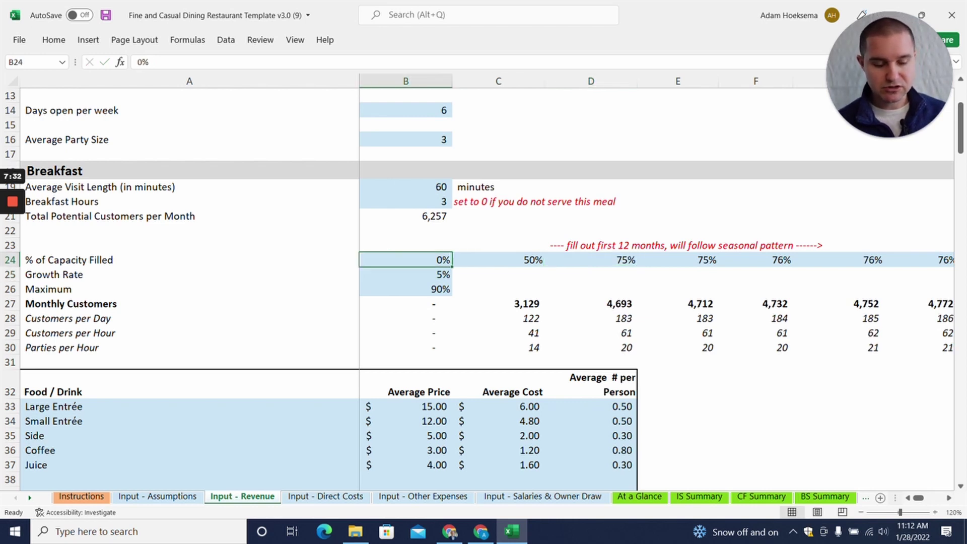
pyautogui.write('20')
pyautogui.press('Return')
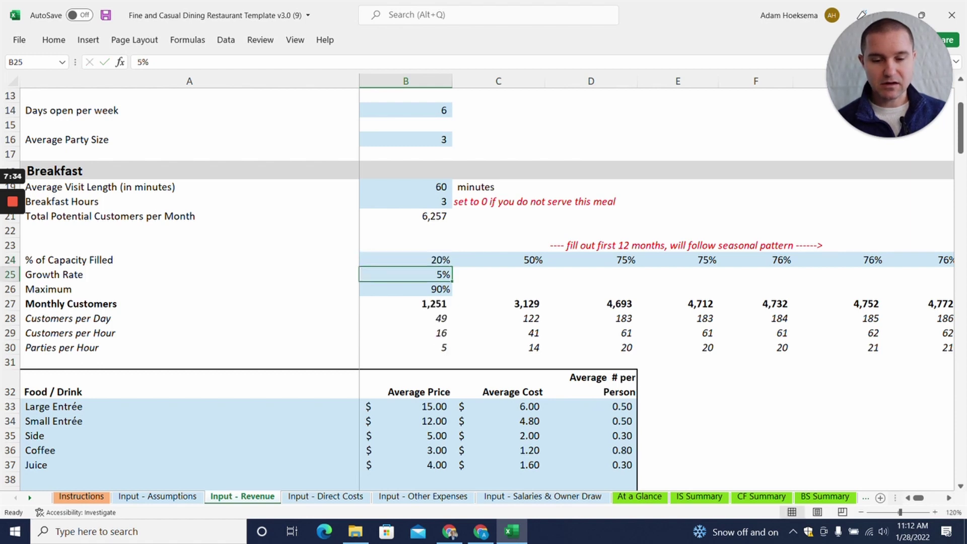
pyautogui.click(498, 260)
pyautogui.write('20')
pyautogui.press('Return')
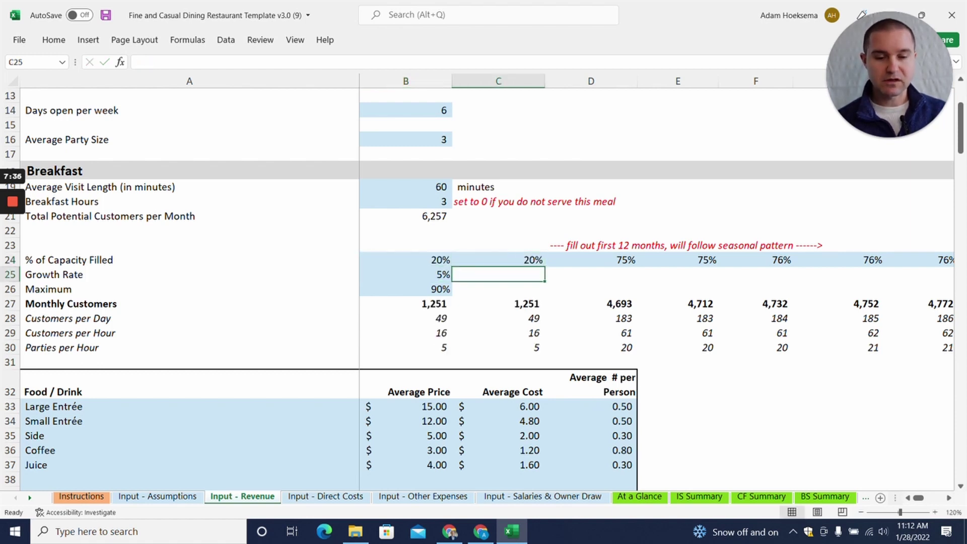
pyautogui.click(591, 260)
pyautogui.write('20')
pyautogui.press('Return')
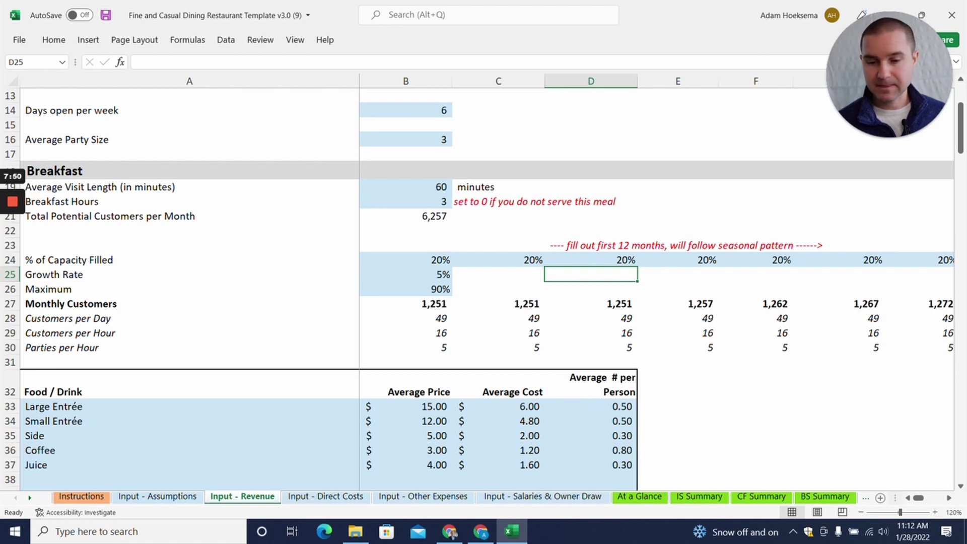
# - Examine the Breakfast growth rate and the first-month formulas for monthly customers, customers per day and customers per hour
pyautogui.click(405, 274)
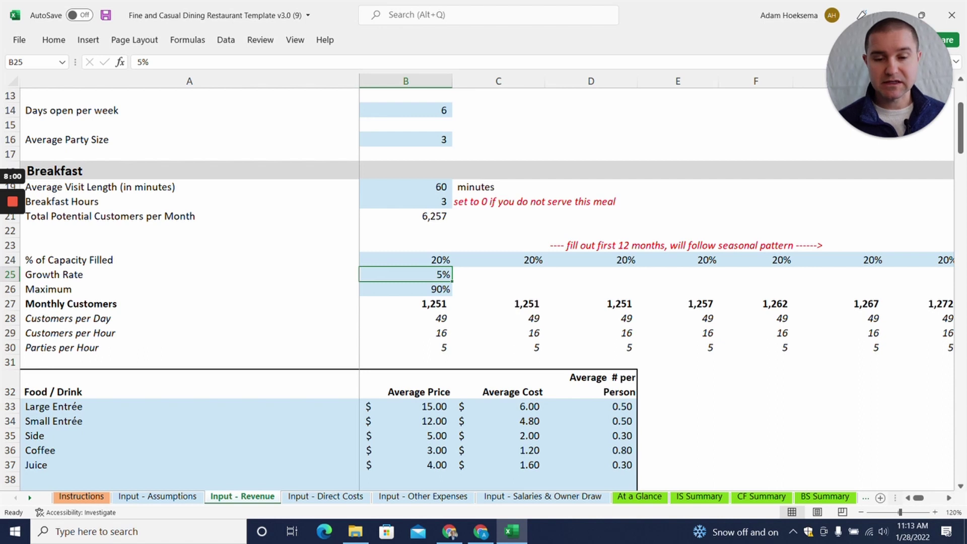
pyautogui.scroll(-1, 484, 282)
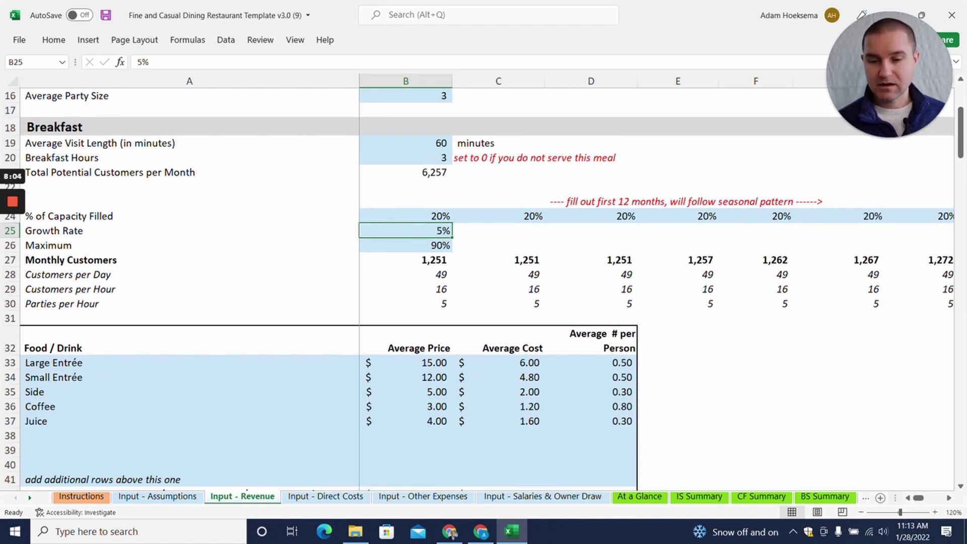
pyautogui.click(405, 260)
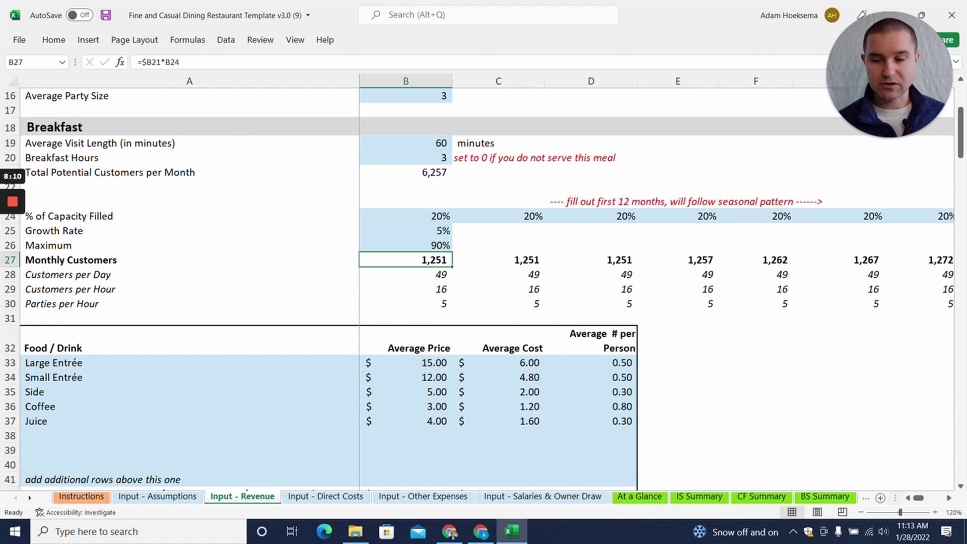
pyautogui.scroll(-2, 483, 290)
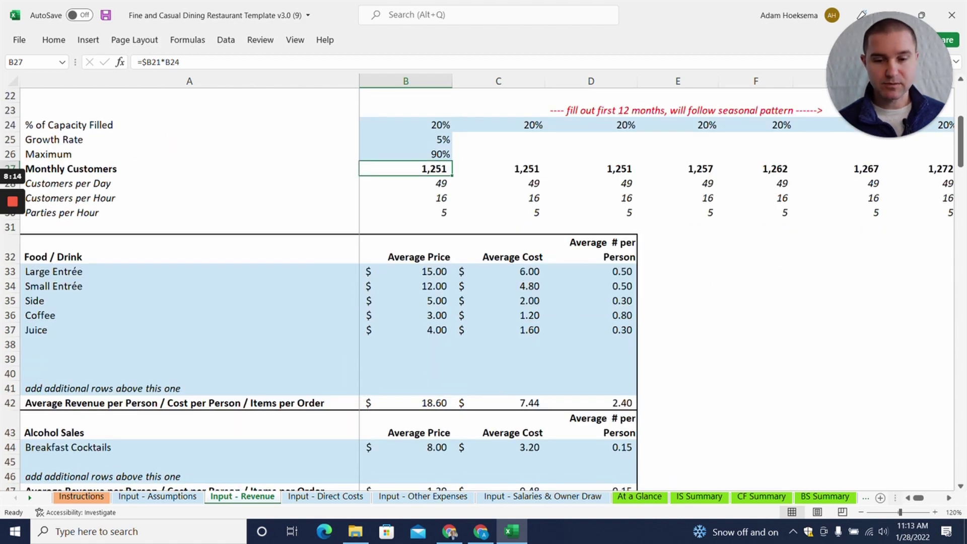
pyautogui.click(406, 183)
pyautogui.click(405, 198)
pyautogui.scroll(-1, 406, 198)
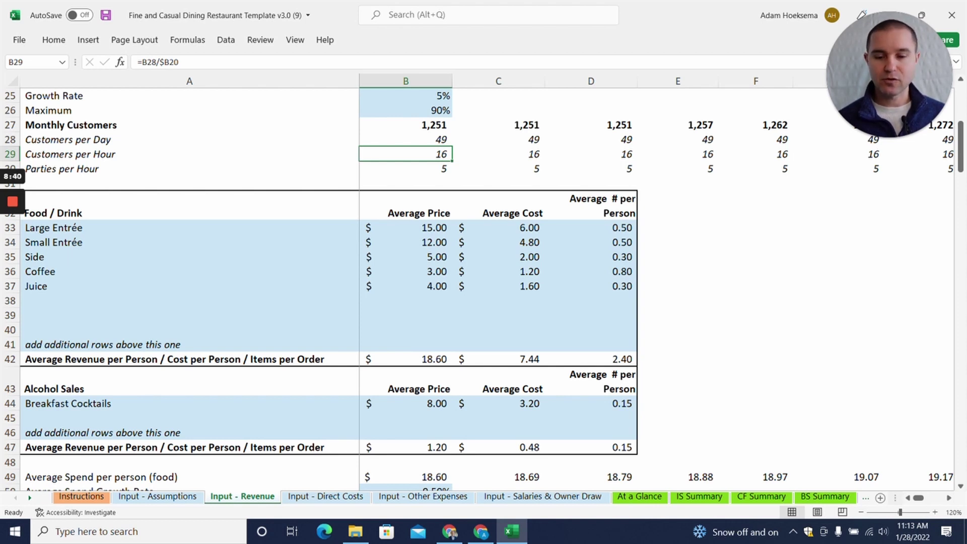
# - Examine the average prices and the Average Cost formulas of the Breakfast Food / Drink items, starting with Large Entrée
pyautogui.scroll(-1, 482, 290)
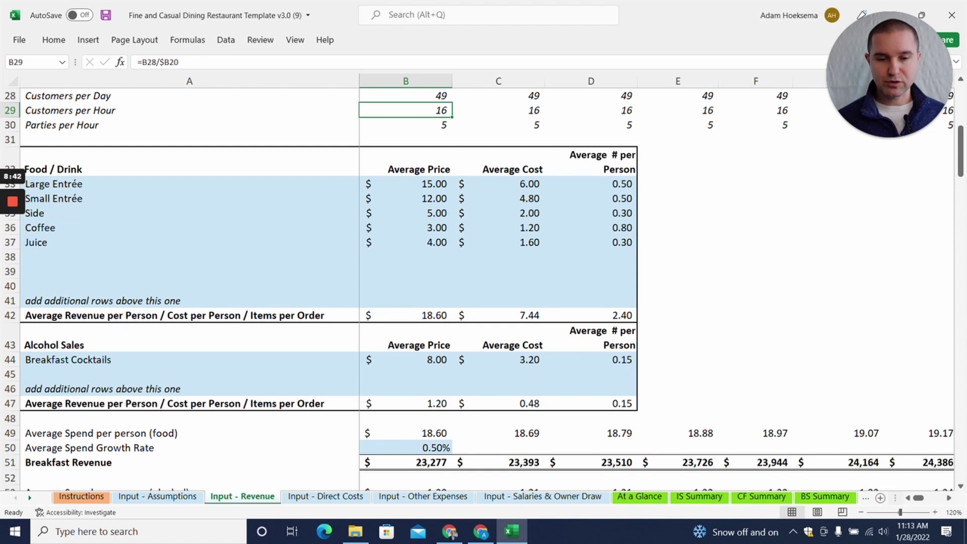
pyautogui.click(498, 183)
pyautogui.click(406, 184)
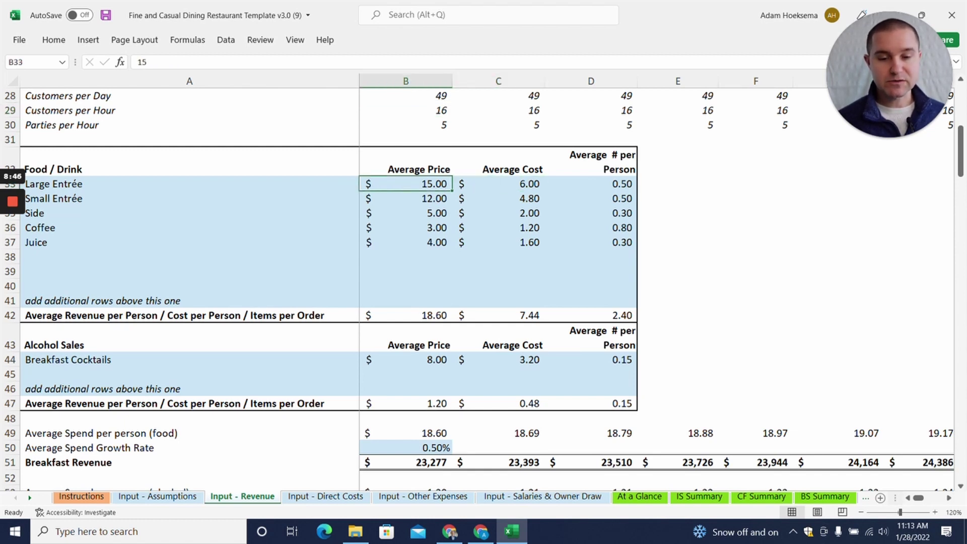
pyautogui.click(498, 184)
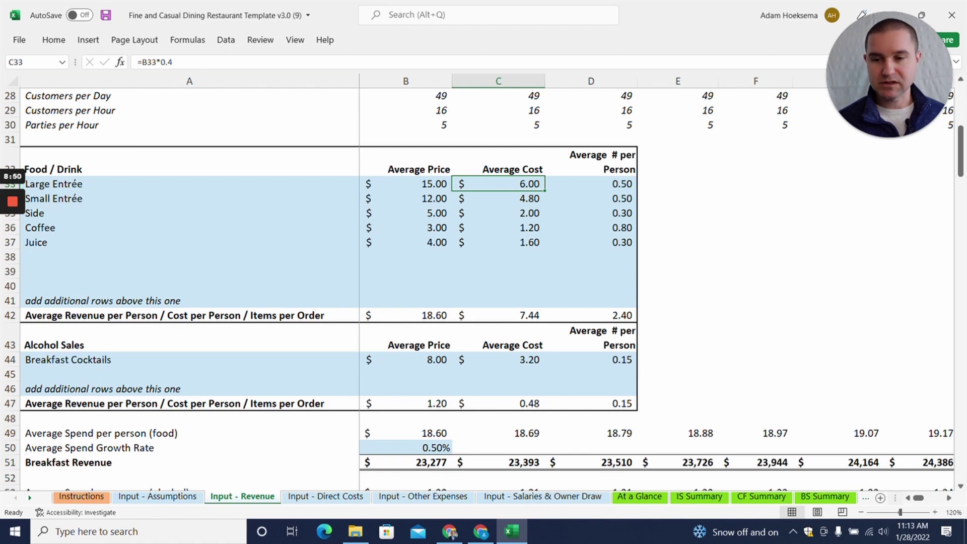
pyautogui.press('F2')
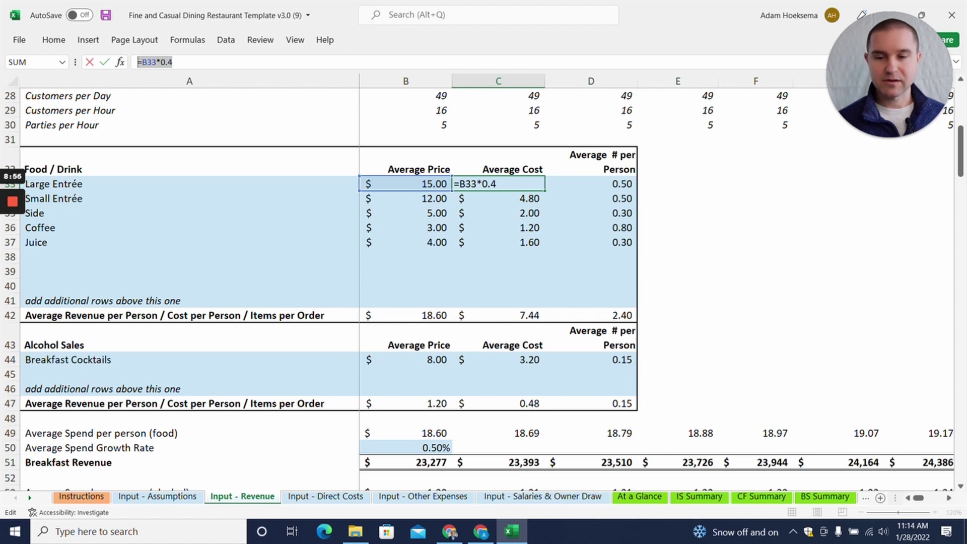
pyautogui.press('Return')
pyautogui.press('Up')
pyautogui.press('Left')
pyautogui.press('Down')
pyautogui.press('Right')
pyautogui.press('Down')
pyautogui.press('Down')
pyautogui.press('Down')
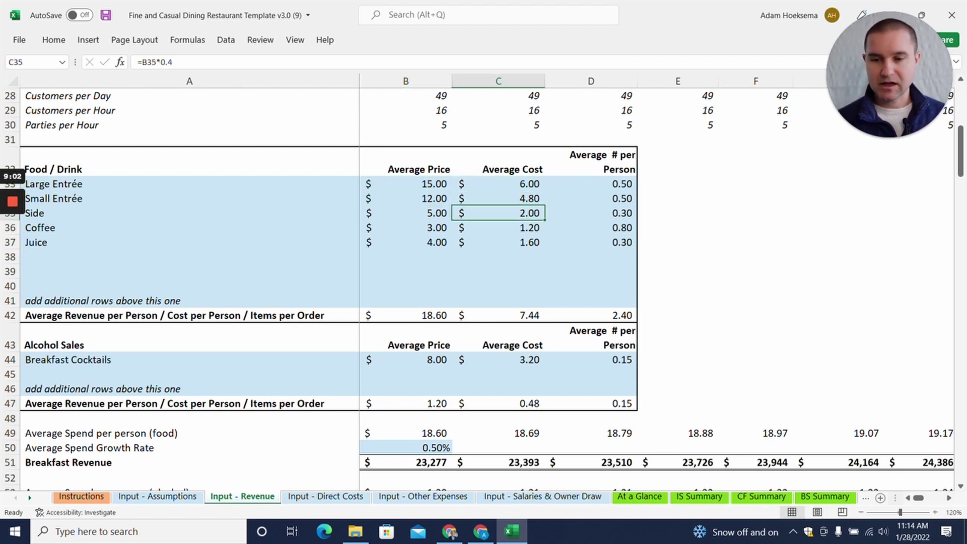
pyautogui.press('Up')
pyautogui.press('Up')
pyautogui.press('Up')
pyautogui.press('Up')
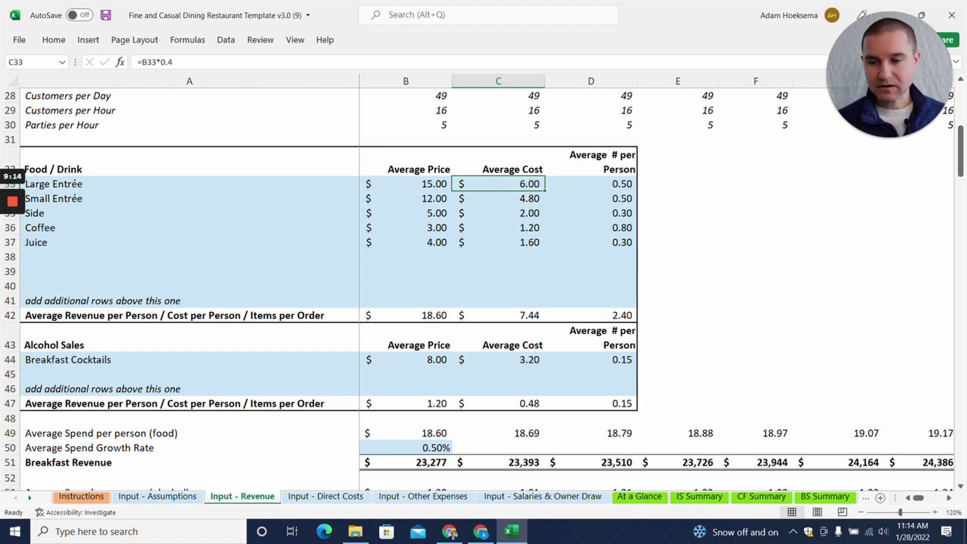
# - Examine the Average # per Person values for the breakfast entrées, side and coffee
pyautogui.click(590, 183)
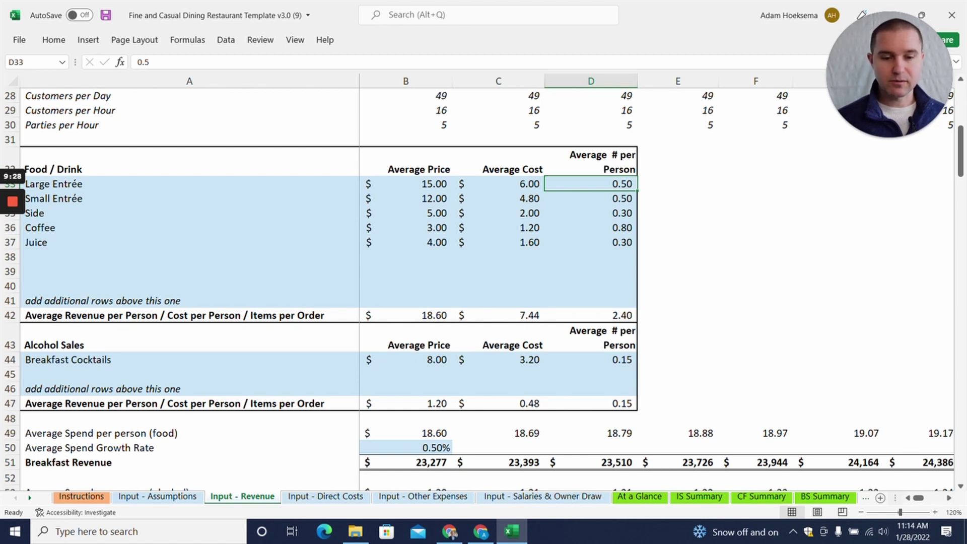
pyautogui.press('Down')
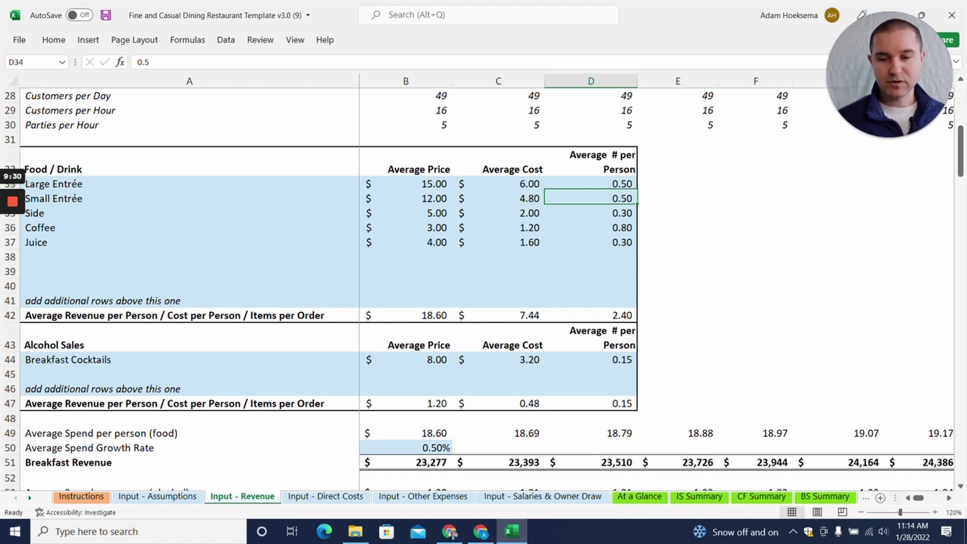
pyautogui.press('Up')
pyautogui.press('Down')
pyautogui.press('Up')
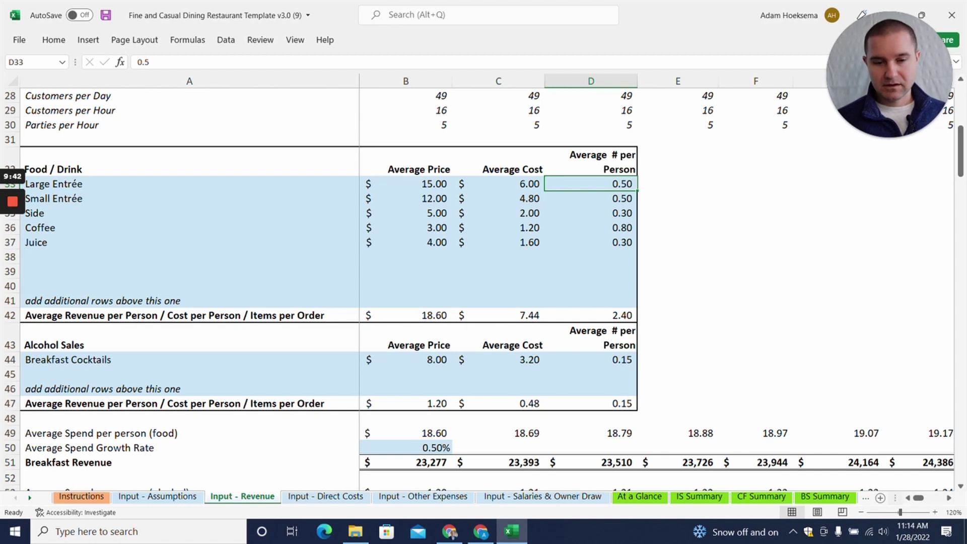
pyautogui.click(591, 212)
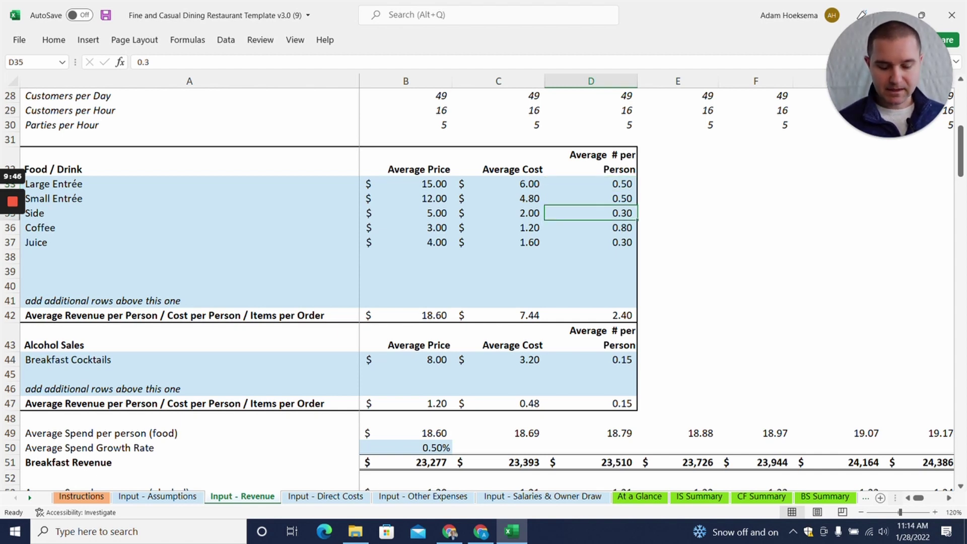
pyautogui.click(590, 227)
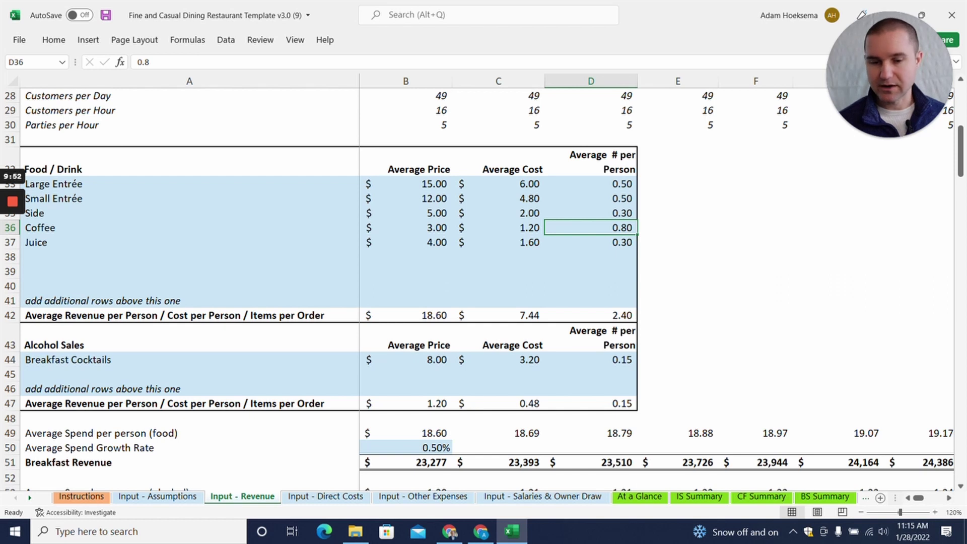
# - Examine the Breakfast Cocktails row in the breakfast Alcohol Sales table
pyautogui.scroll(-2, 482, 291)
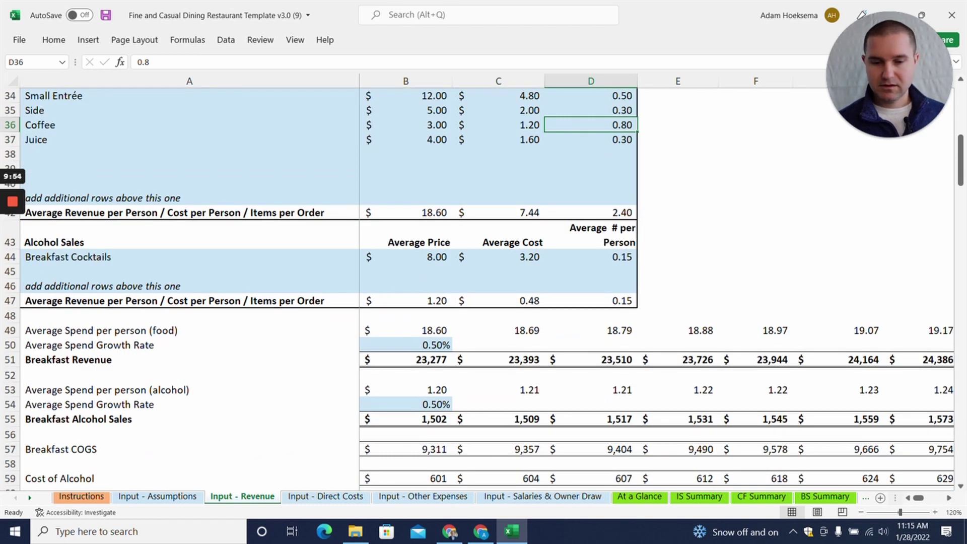
pyautogui.scroll(-1, 481, 290)
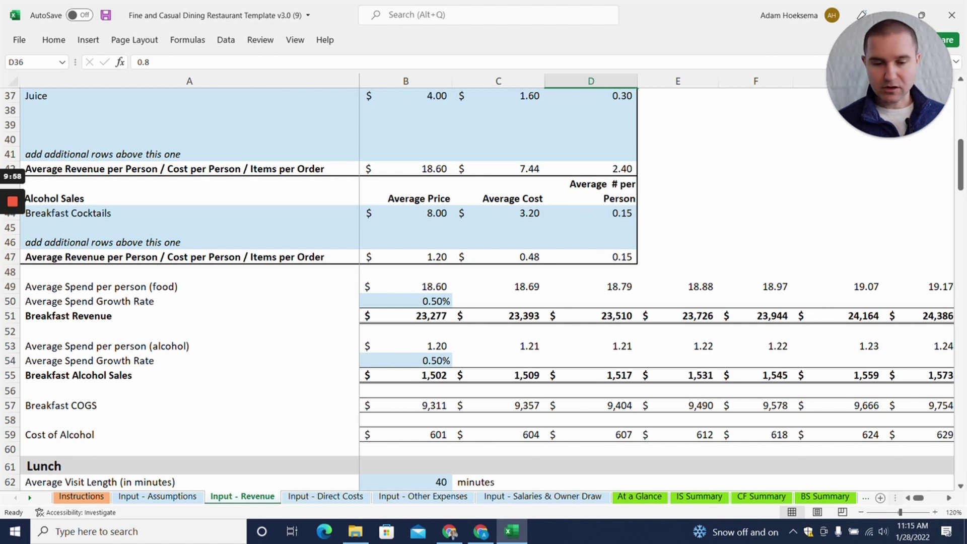
pyautogui.click(190, 213)
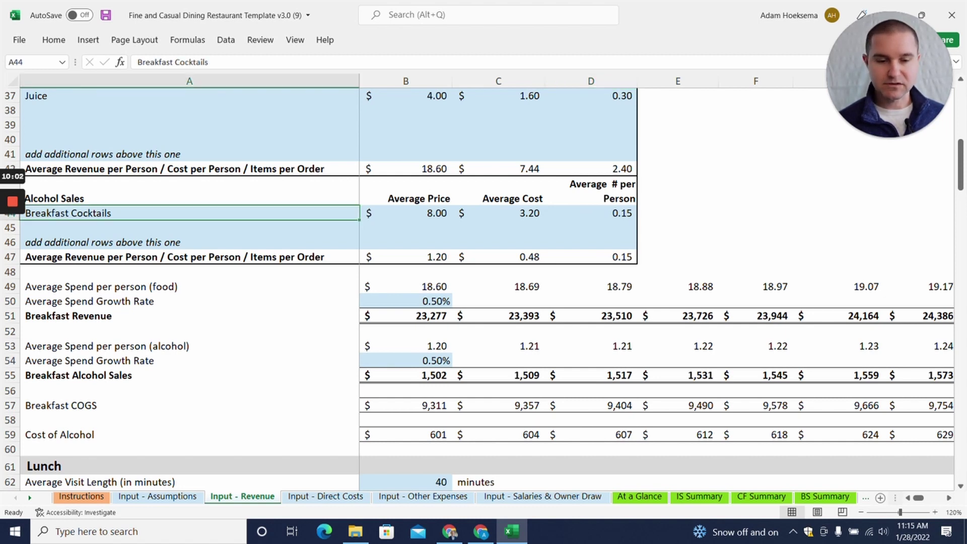
# - Review the Lunch, Evening, Other Hours and Takeout sections of the revenue inputs
pyautogui.scroll(-7, 483, 289)
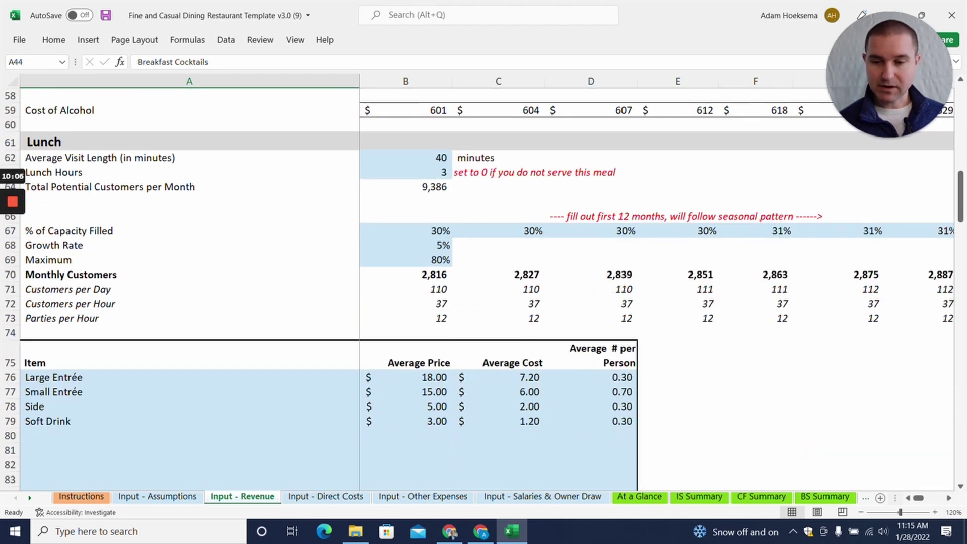
pyautogui.scroll(-14, 483, 289)
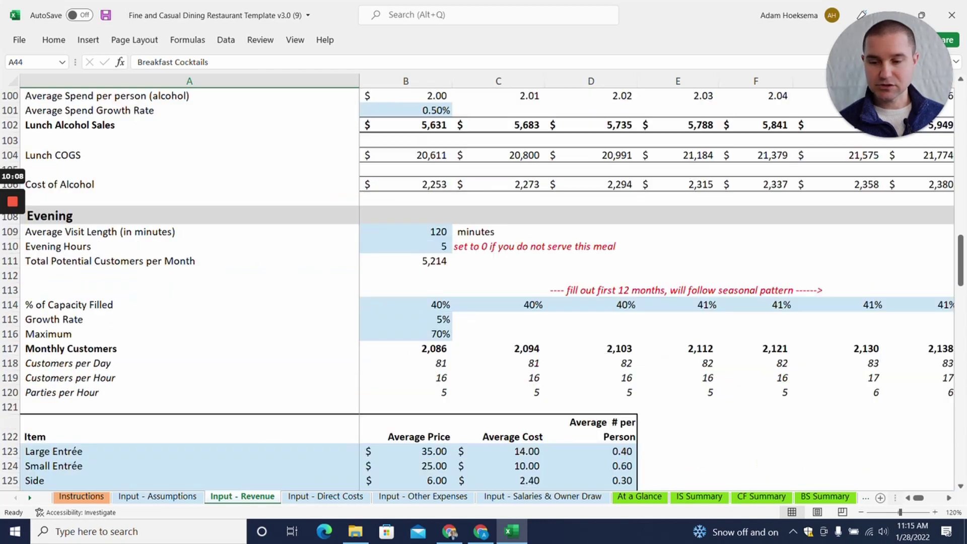
pyautogui.scroll(-6, 484, 290)
pyautogui.scroll(-11, 483, 287)
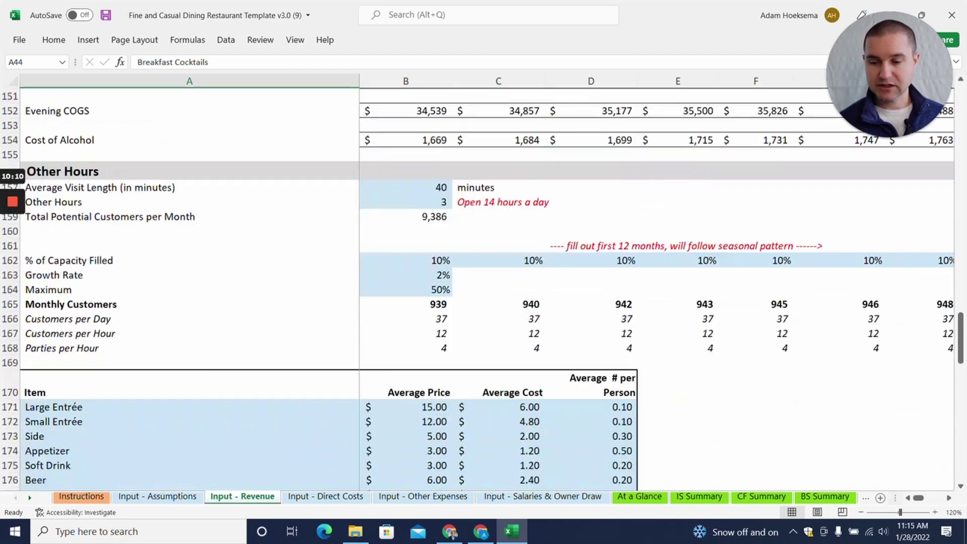
pyautogui.scroll(2, 483, 287)
pyautogui.scroll(2, 483, 287)
pyautogui.scroll(-5, 483, 287)
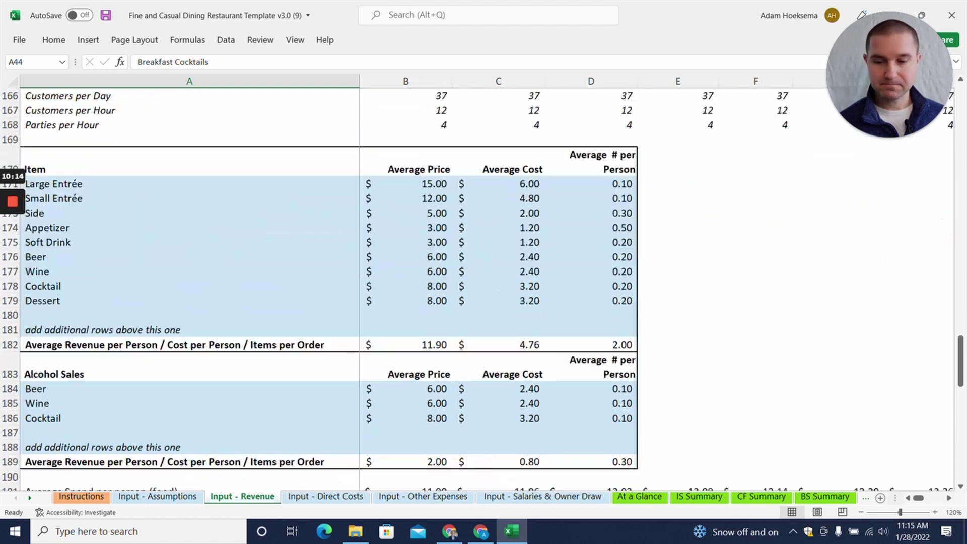
pyautogui.scroll(-9, 483, 287)
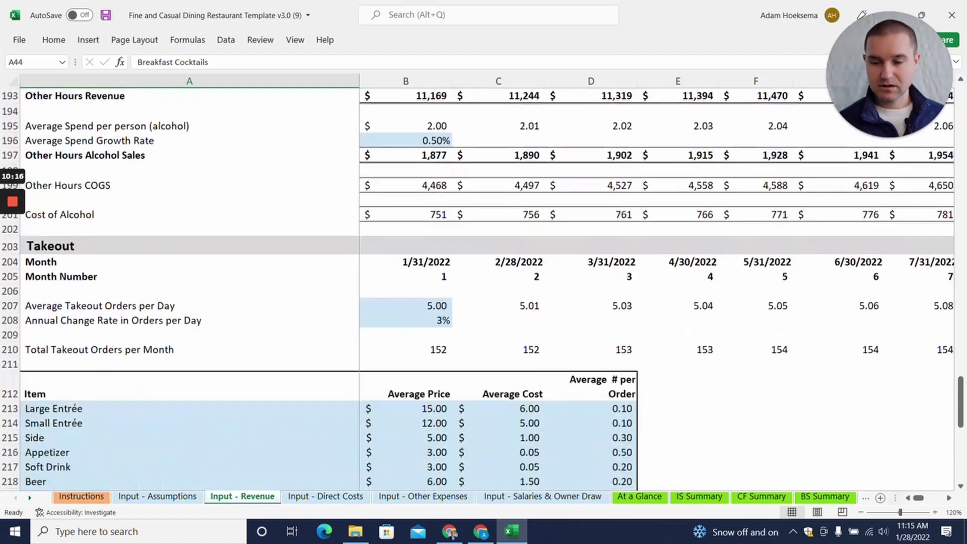
pyautogui.scroll(-3, 483, 287)
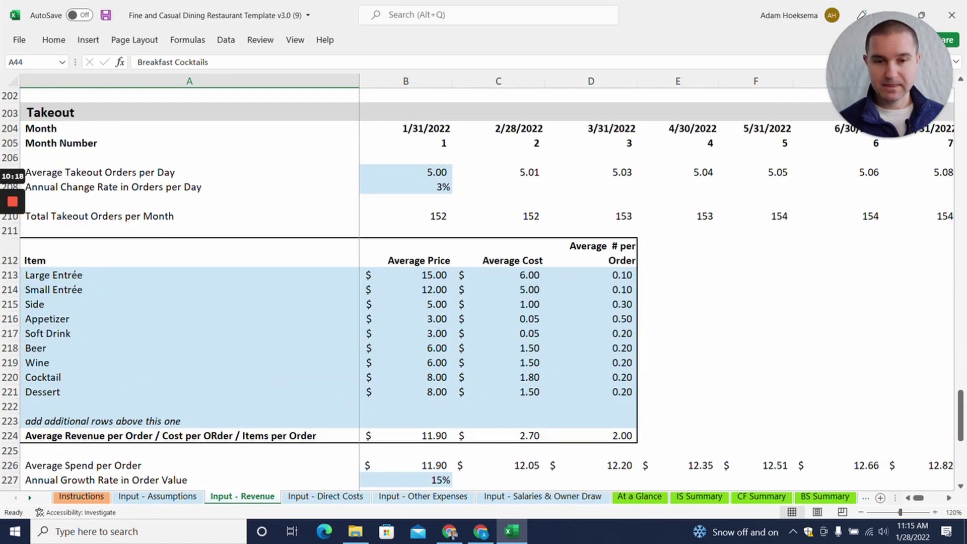
pyautogui.scroll(-3, 483, 287)
# - Review the Total and Cost of Food and Alcohol sections, and switch to the Input - Direct Costs sheet
pyautogui.scroll(-5, 484, 287)
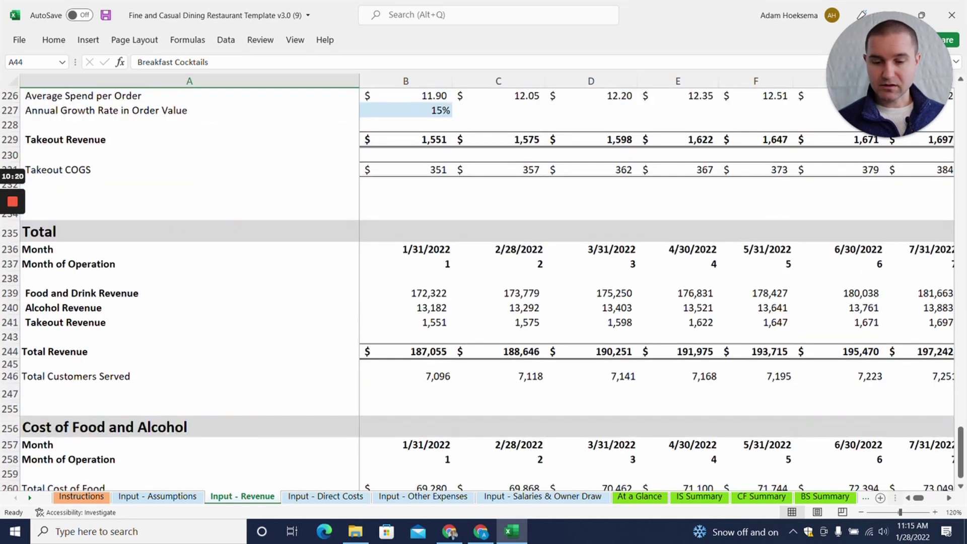
pyautogui.scroll(-1, 483, 287)
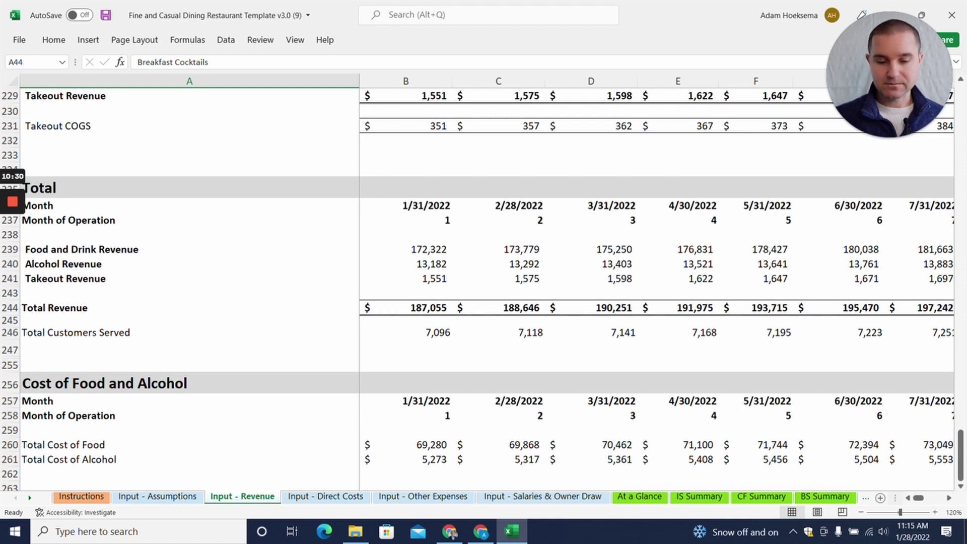
pyautogui.scroll(-3, 484, 290)
pyautogui.click(326, 497)
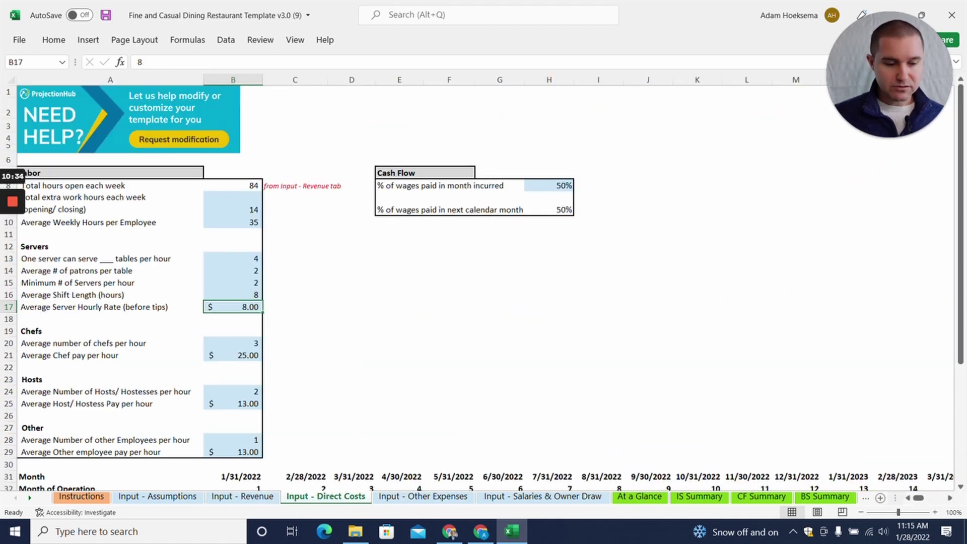
# - Examine the weekly open hours, extra work hours and Servers inputs in the Labor table
pyautogui.click(934, 512)
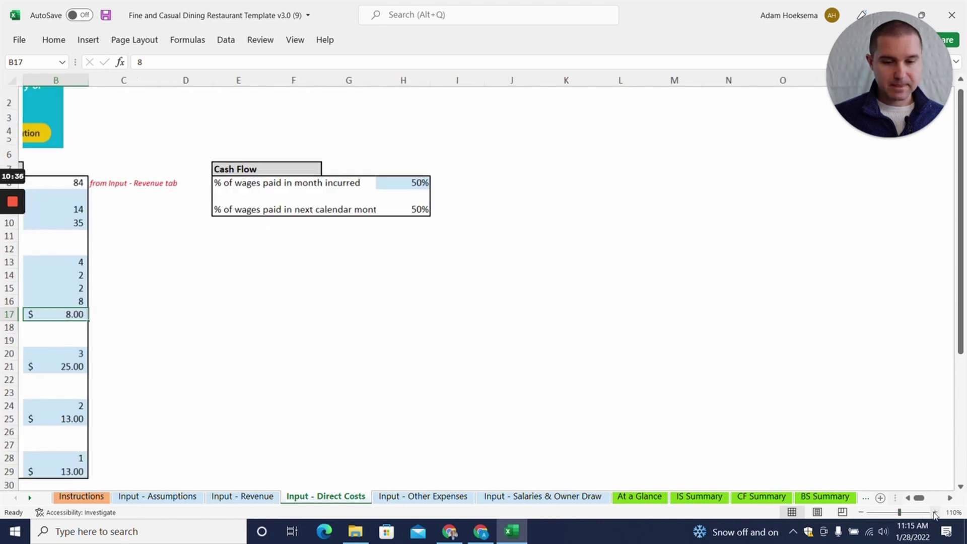
pyautogui.moveTo(918, 499); pyautogui.dragTo(914, 498)
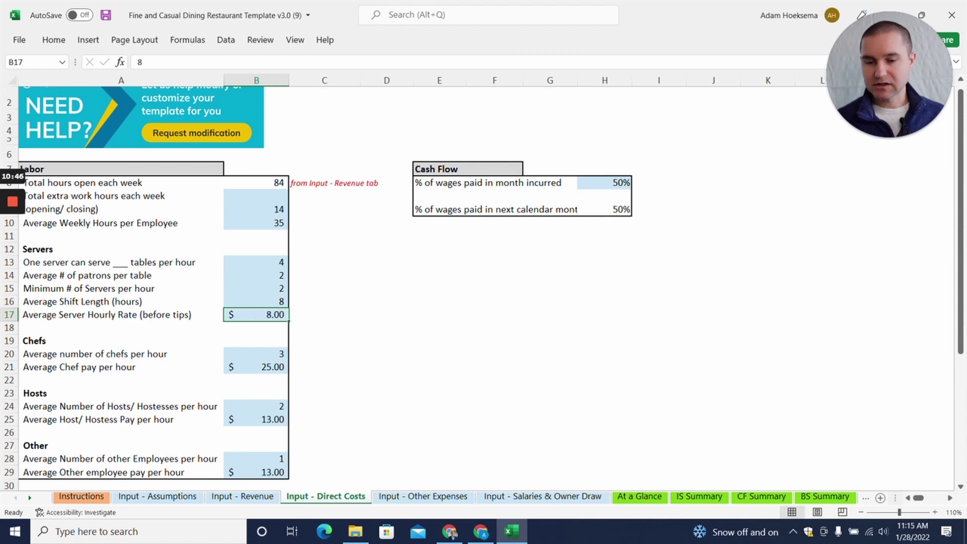
pyautogui.click(257, 262)
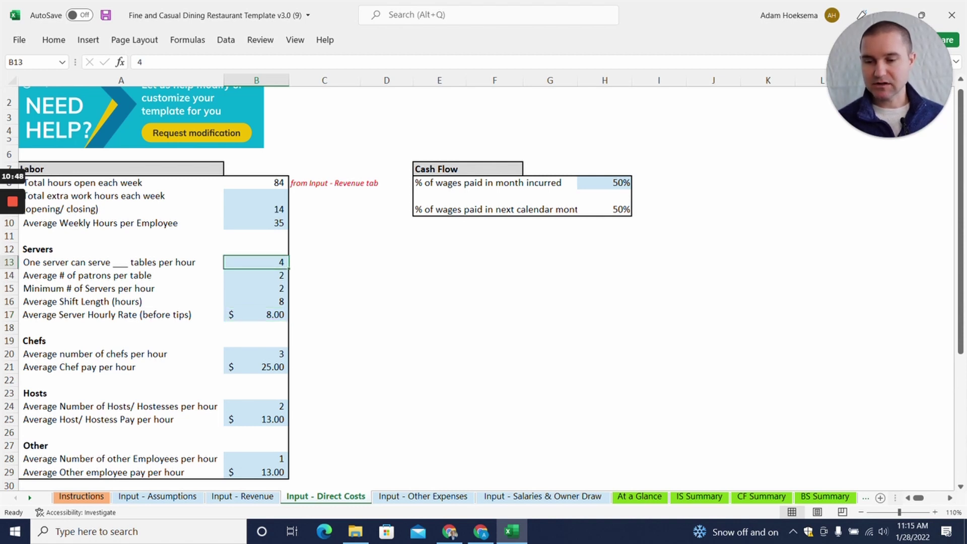
pyautogui.click(257, 183)
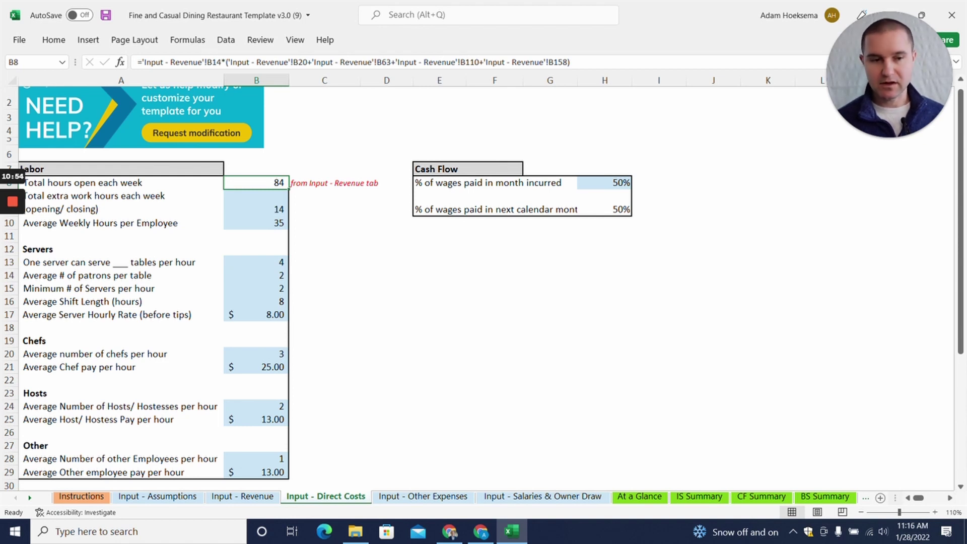
pyautogui.click(256, 202)
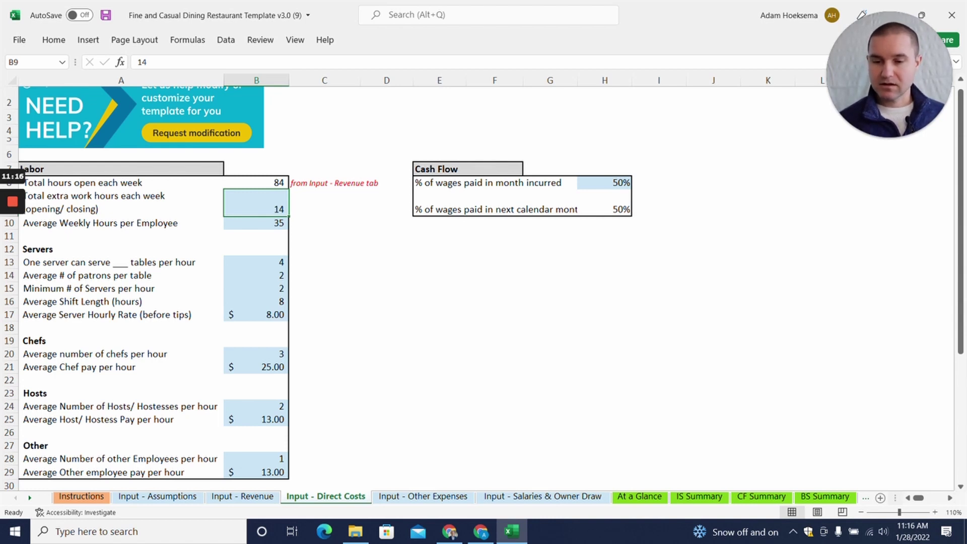
pyautogui.click(256, 262)
pyautogui.scroll(-1, 483, 282)
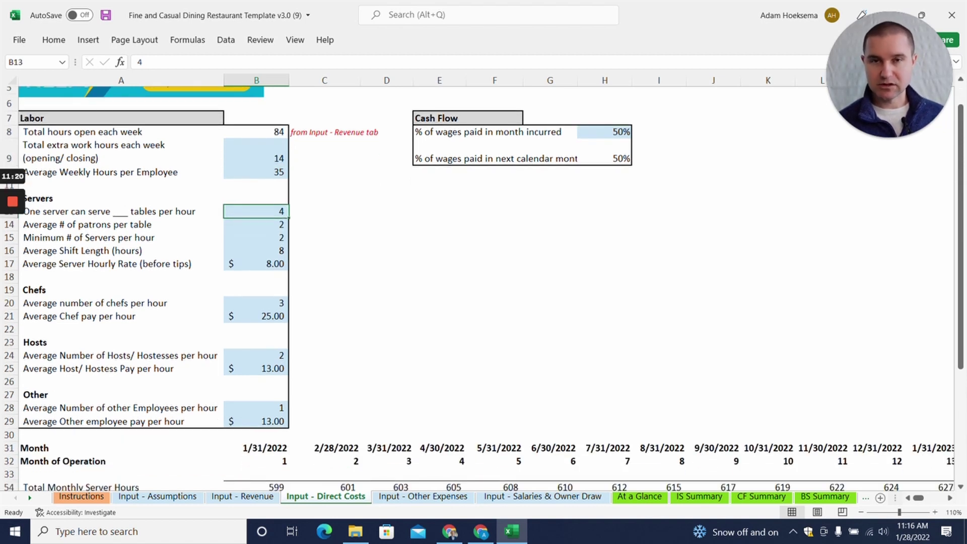
pyautogui.click(256, 224)
pyautogui.click(256, 264)
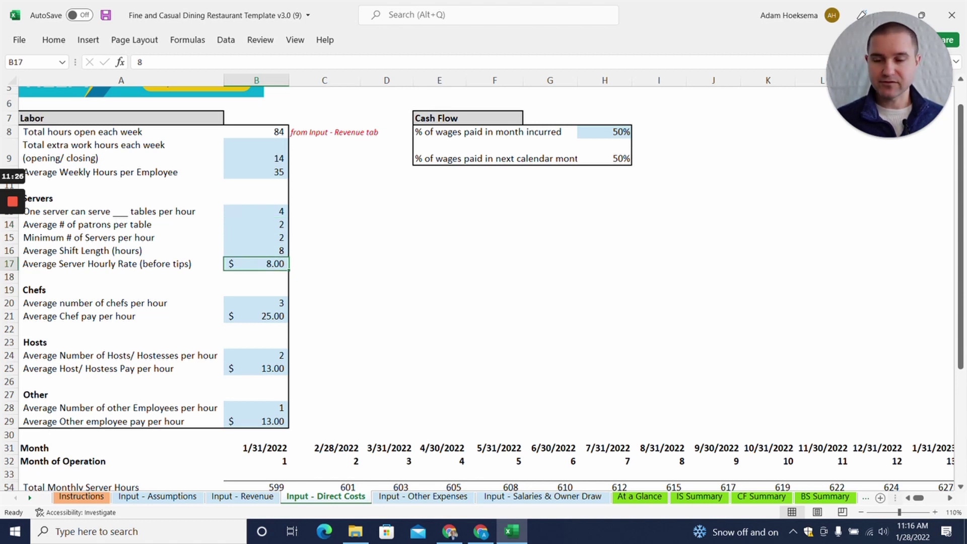
# - Review the monthly server hours, the wage expenses by role and the Total COGS breakdowns
pyautogui.scroll(-1, 484, 287)
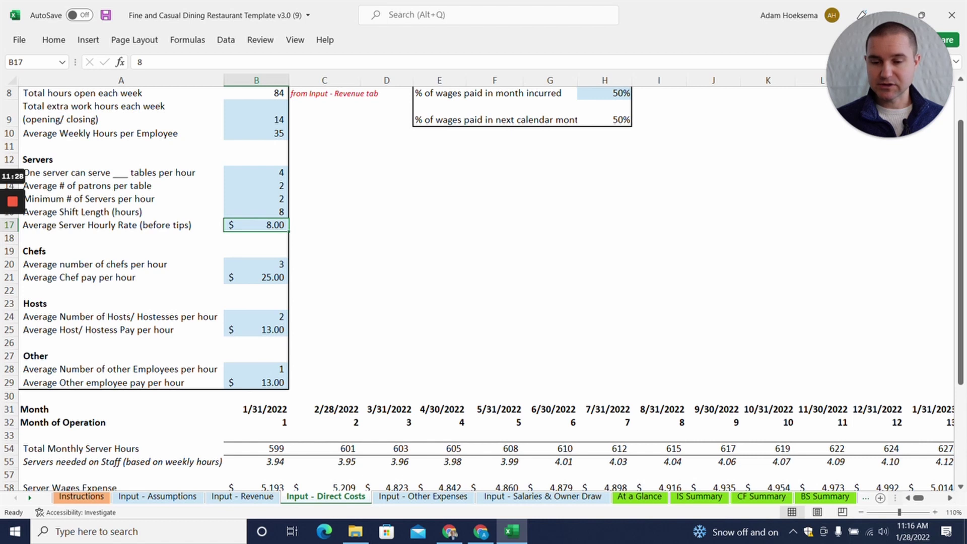
pyautogui.scroll(-1, 483, 287)
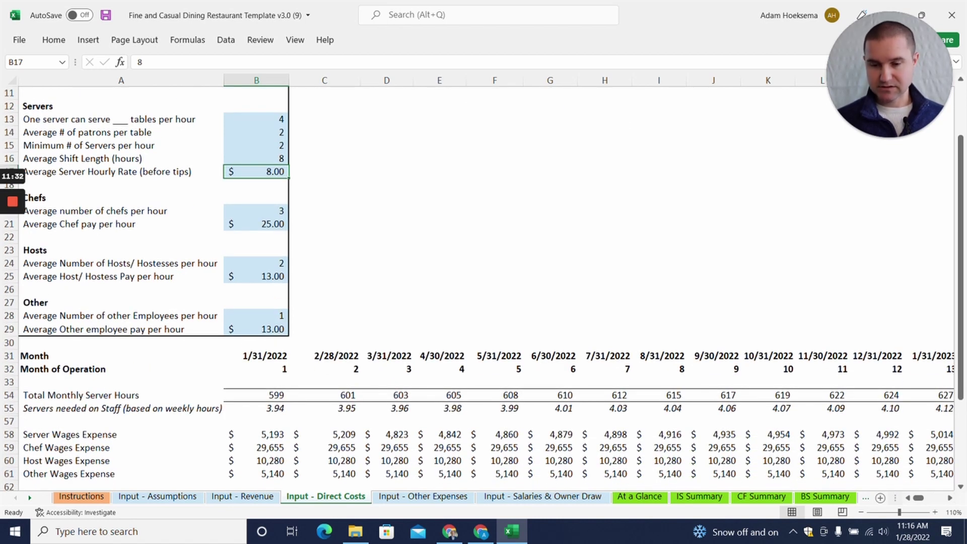
pyautogui.scroll(-2, 483, 287)
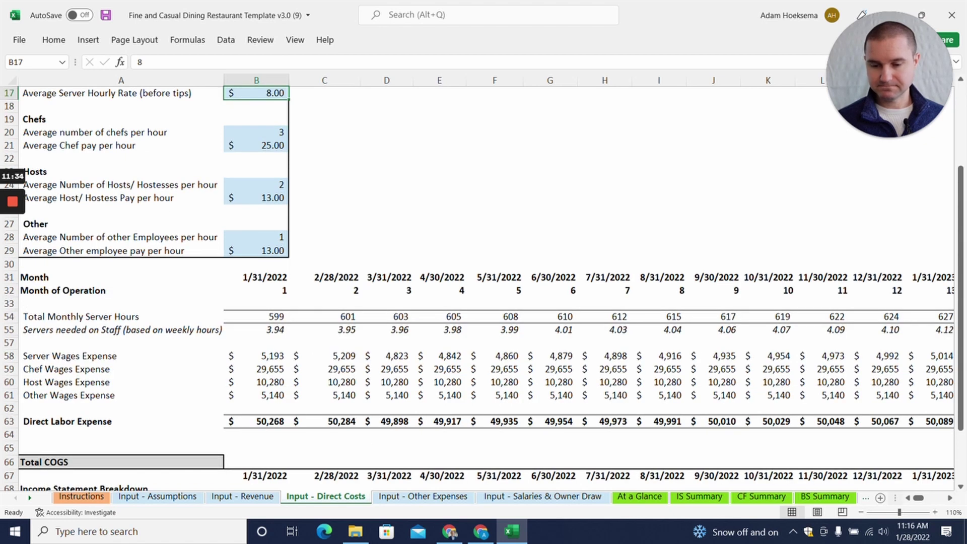
pyautogui.scroll(-3, 484, 287)
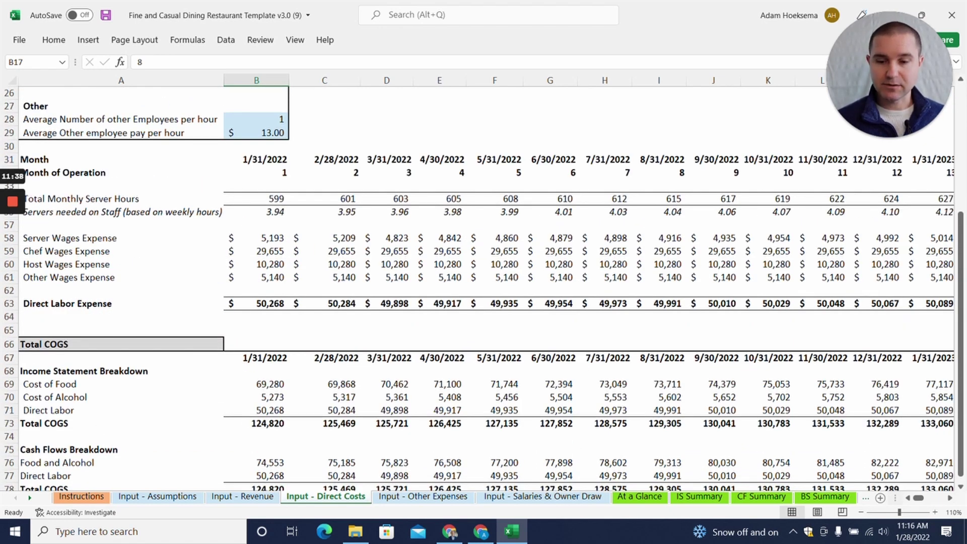
pyautogui.scroll(-2, 483, 287)
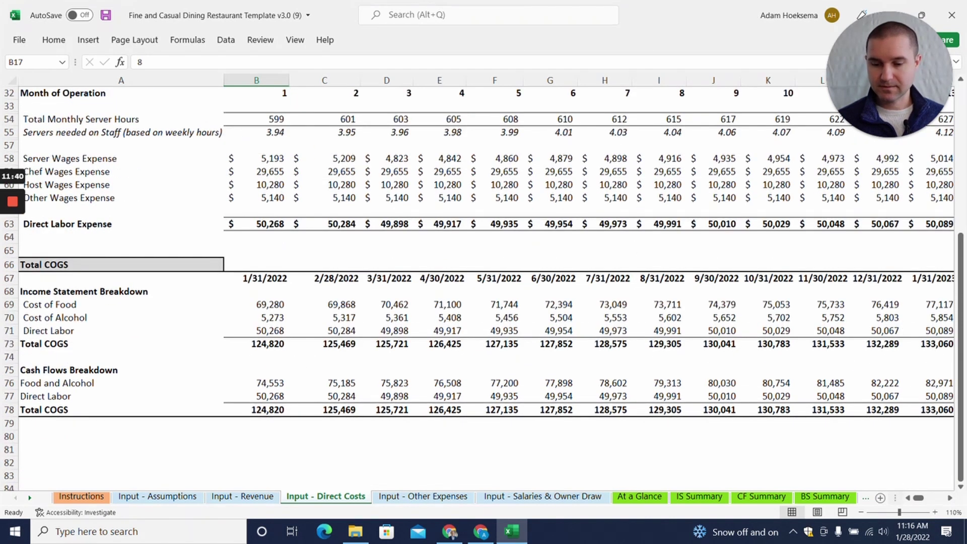
# - Open the Input - Other Expenses sheet, enlarged to 100%, with the full width of the Operating Expenses table in view
pyautogui.click(423, 496)
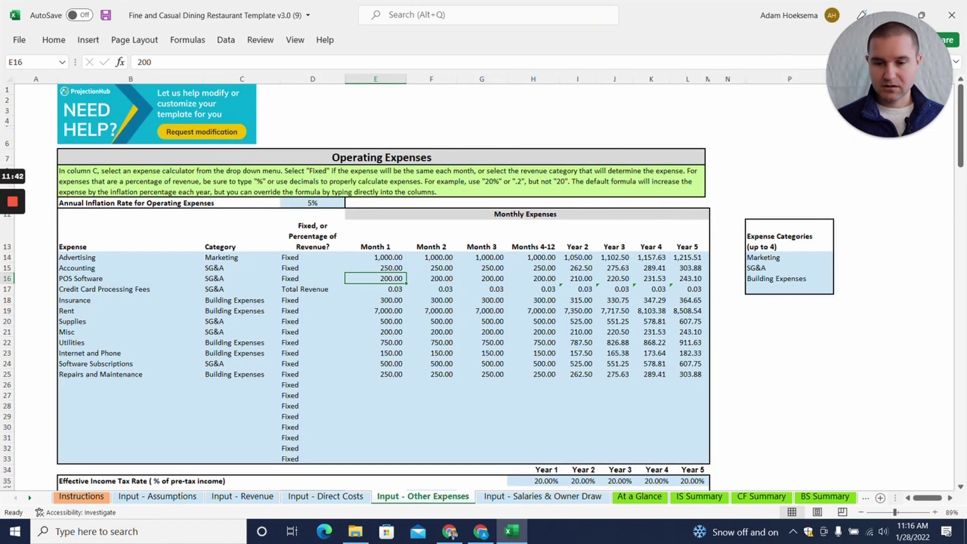
pyautogui.click(935, 513)
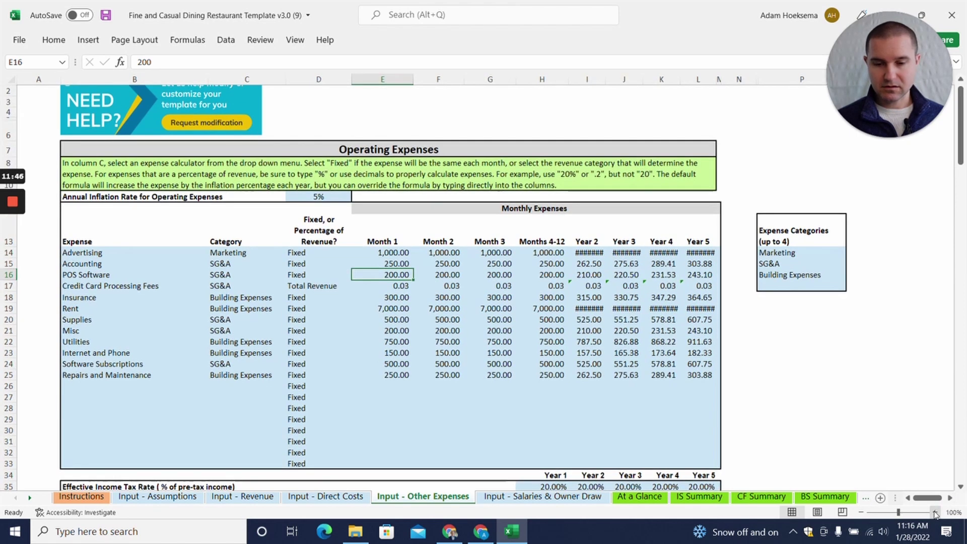
pyautogui.click(935, 512)
pyautogui.click(831, 403)
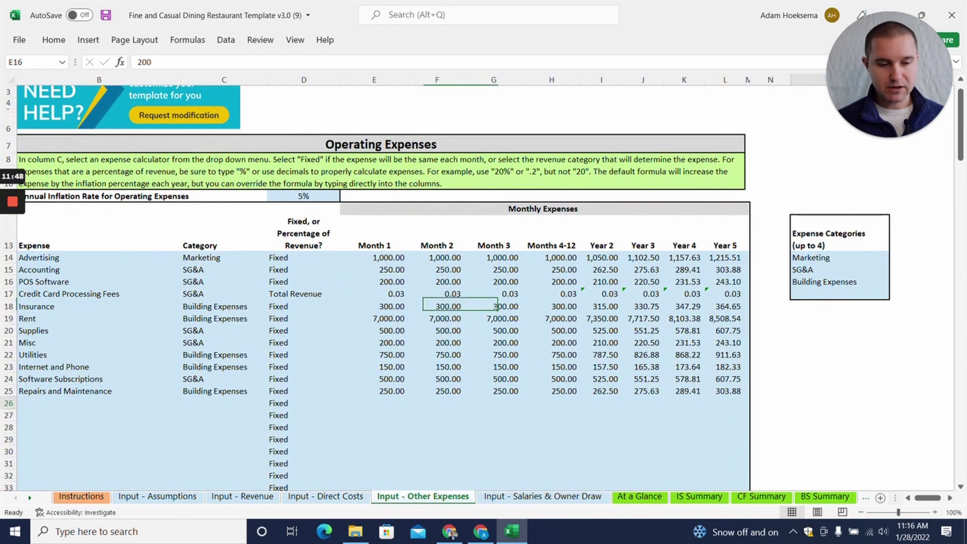
pyautogui.click(771, 403)
pyautogui.press('Left')
pyautogui.press('Left')
pyautogui.press('Left')
pyautogui.press('Left')
pyautogui.press('Left')
pyautogui.press('Left')
pyautogui.press('Left')
pyautogui.press('Left')
pyautogui.press('Left')
pyautogui.press('Left')
pyautogui.press('Left')
pyautogui.press('Left')
pyautogui.press('Left')
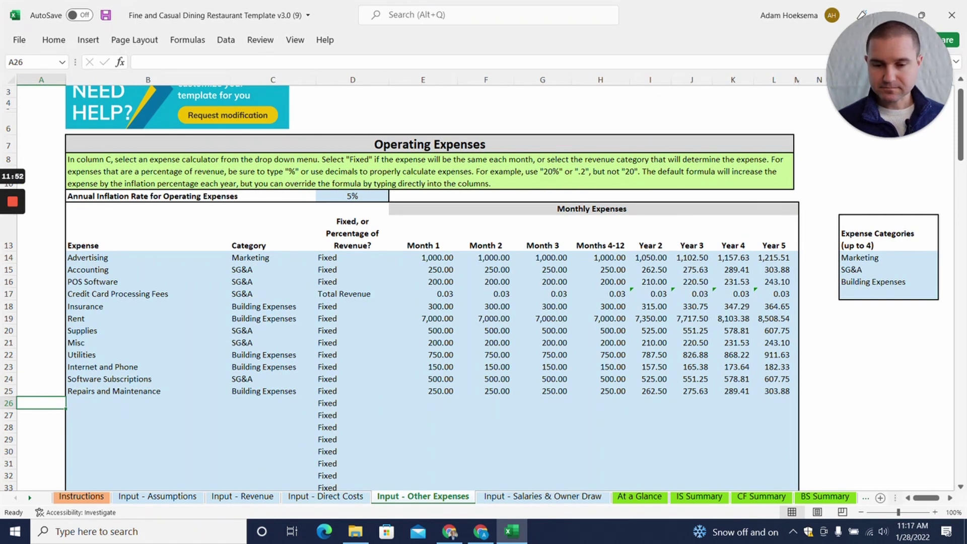
# - Choose Fixed as the calculation basis for the Advertising expense
pyautogui.click(375, 257)
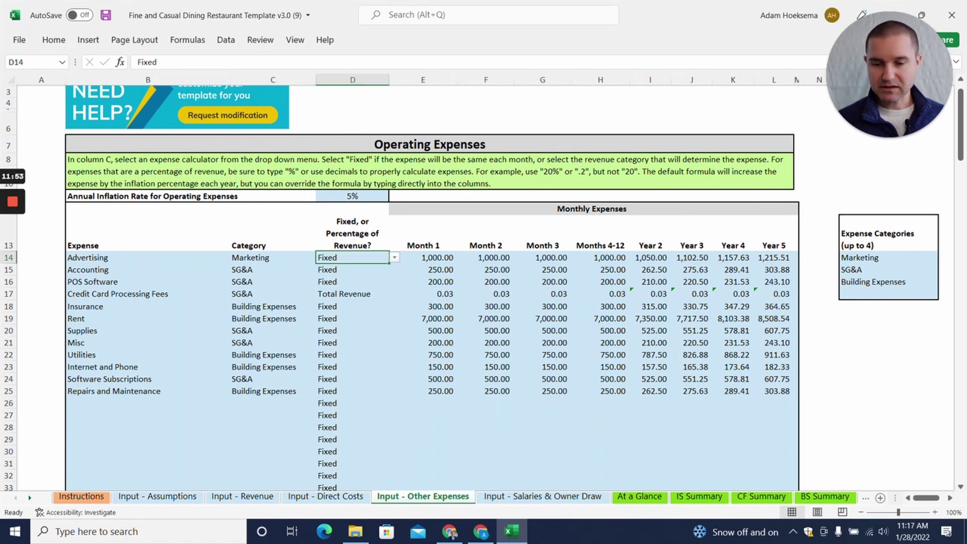
pyautogui.click(396, 259)
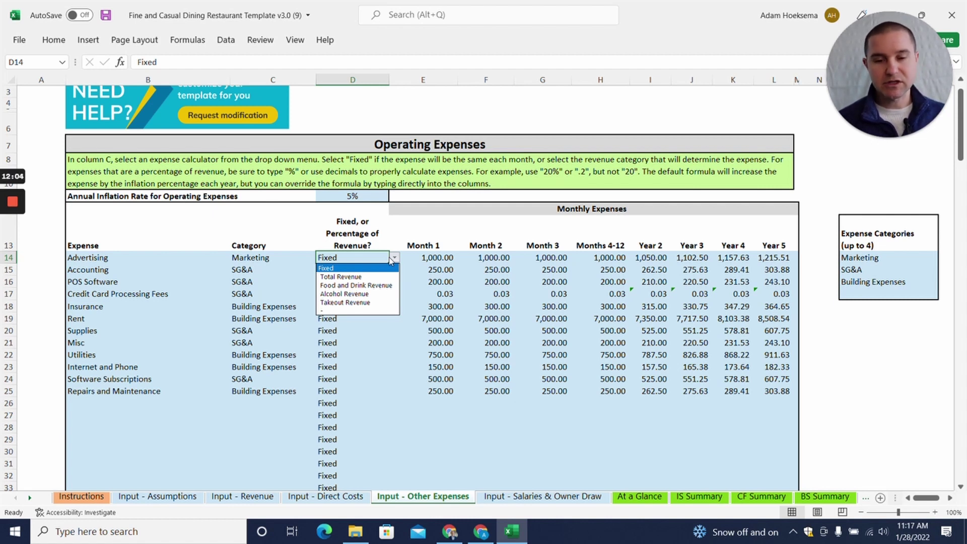
pyautogui.click(336, 272)
pyautogui.click(423, 234)
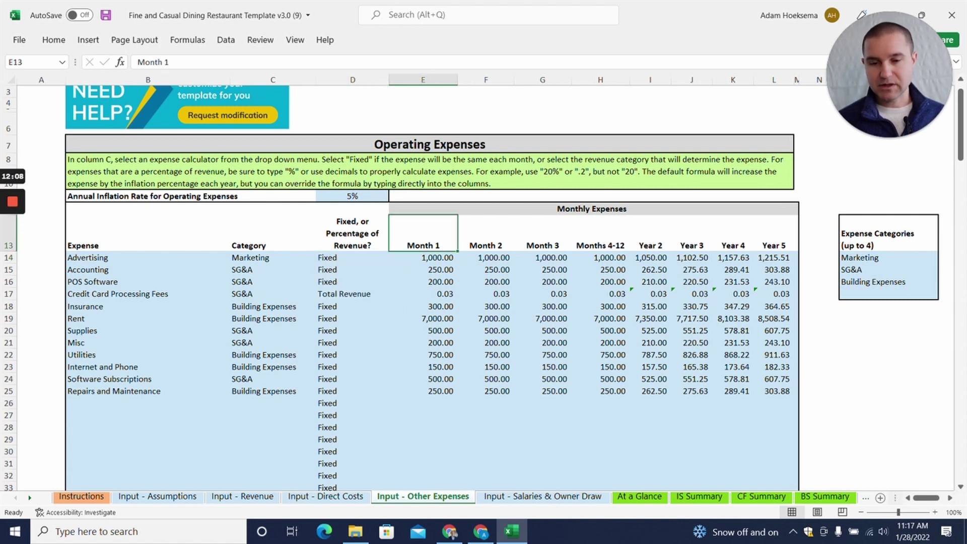
# - Examine the annual inflation rate for operating expenses and the Year 2 to Year 5 Advertising formulas
pyautogui.click(353, 196)
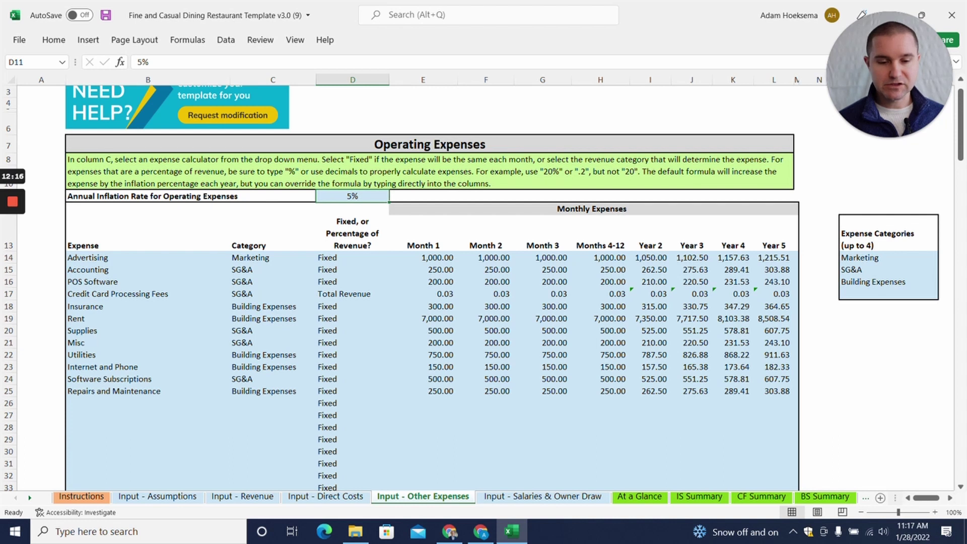
pyautogui.click(650, 257)
pyautogui.click(691, 257)
pyautogui.click(732, 258)
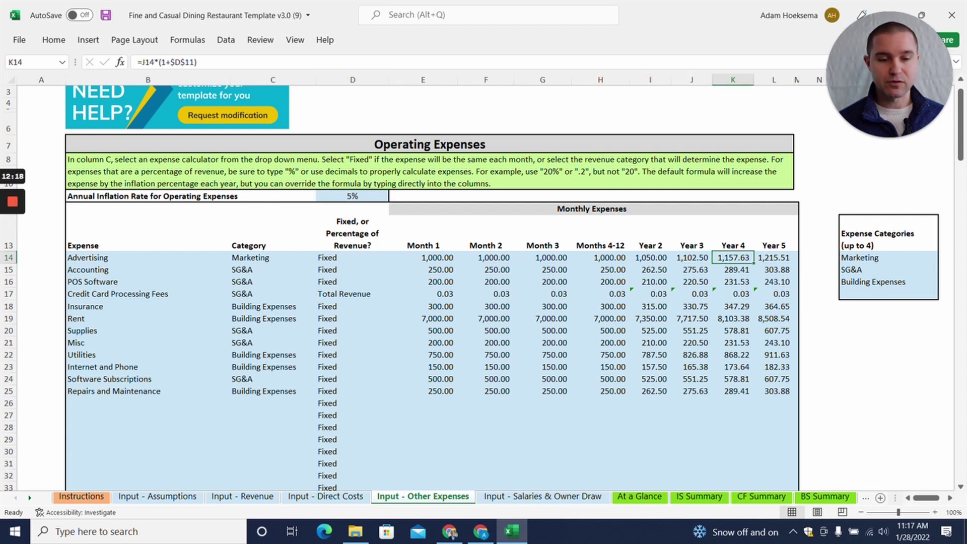
pyautogui.click(773, 257)
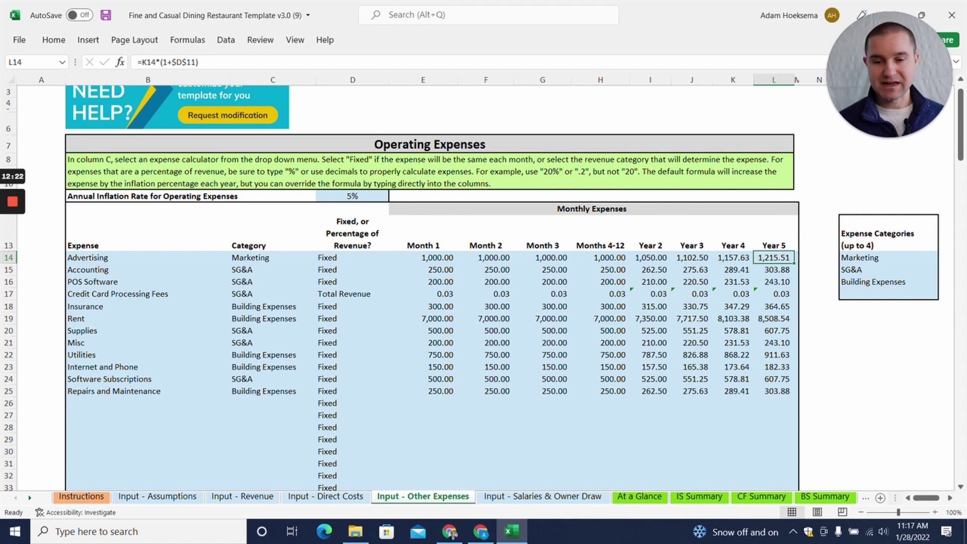
pyautogui.click(352, 196)
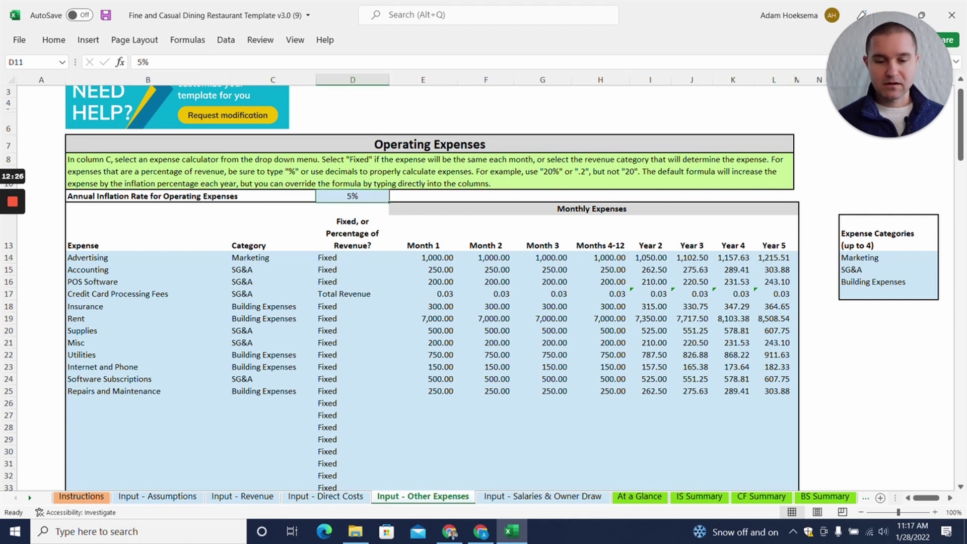
# - Examine the Month 1, Month 2 and Month 3 cells of the Advertising expense
pyautogui.click(423, 257)
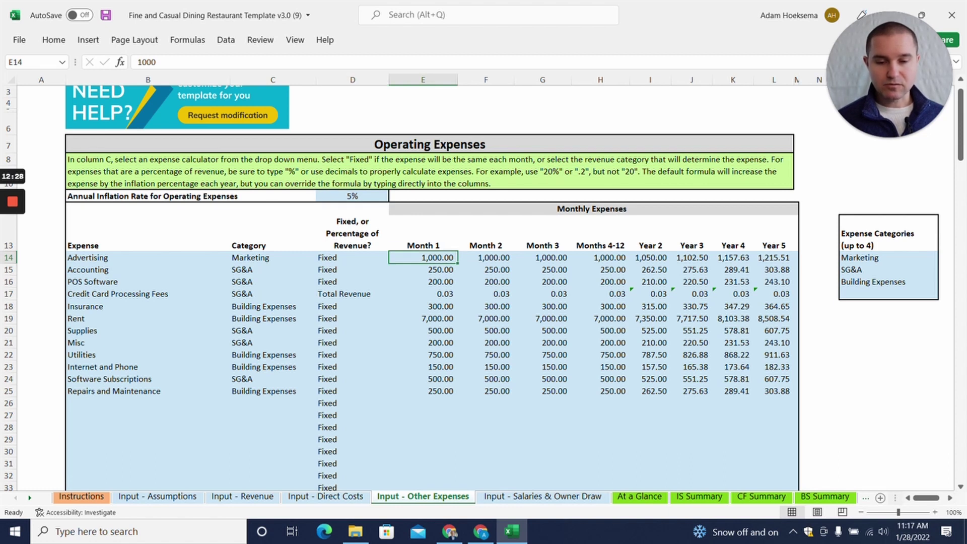
pyautogui.click(485, 257)
pyautogui.click(542, 257)
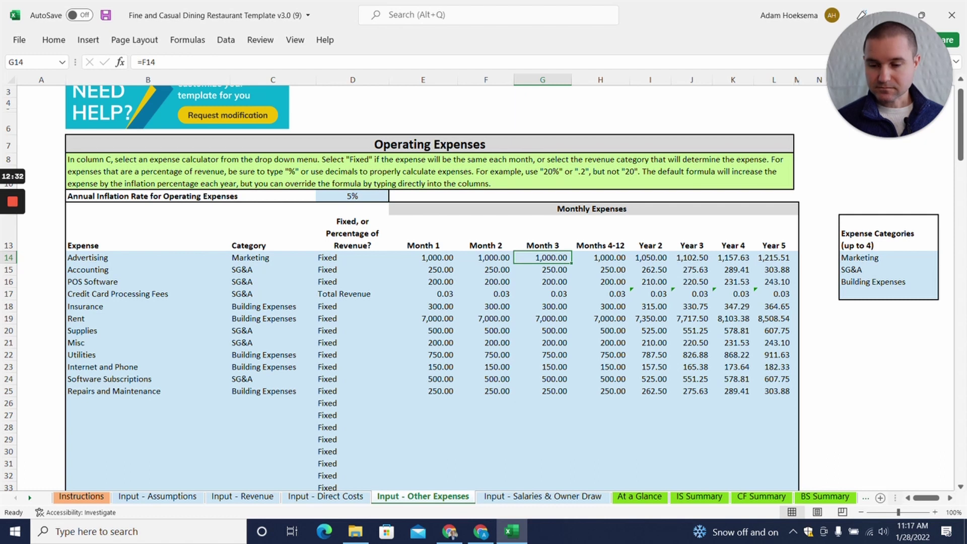
# - Choose Total Revenue as the calculation basis for Credit Card Processing Fees and check its Month 1 rate
pyautogui.click(147, 295)
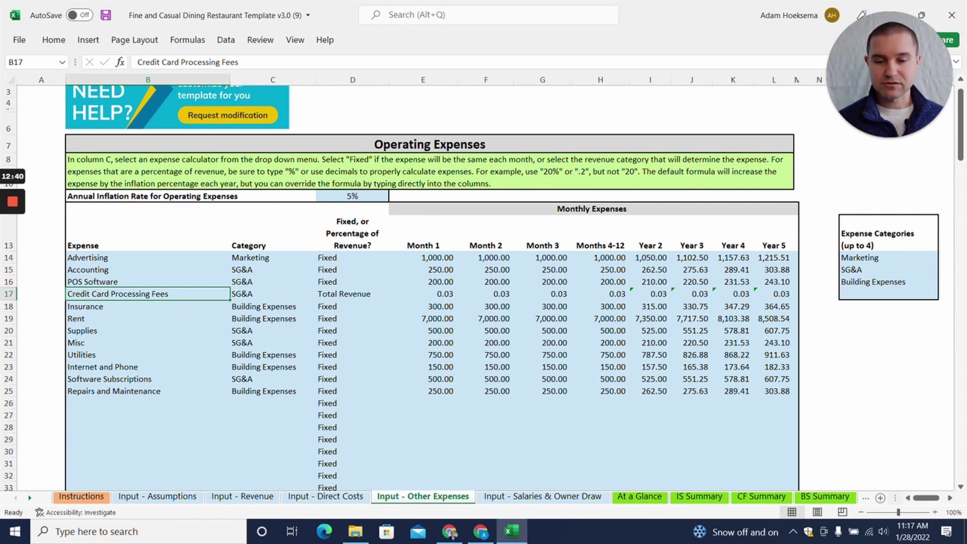
pyautogui.press('Right')
pyautogui.press('Right')
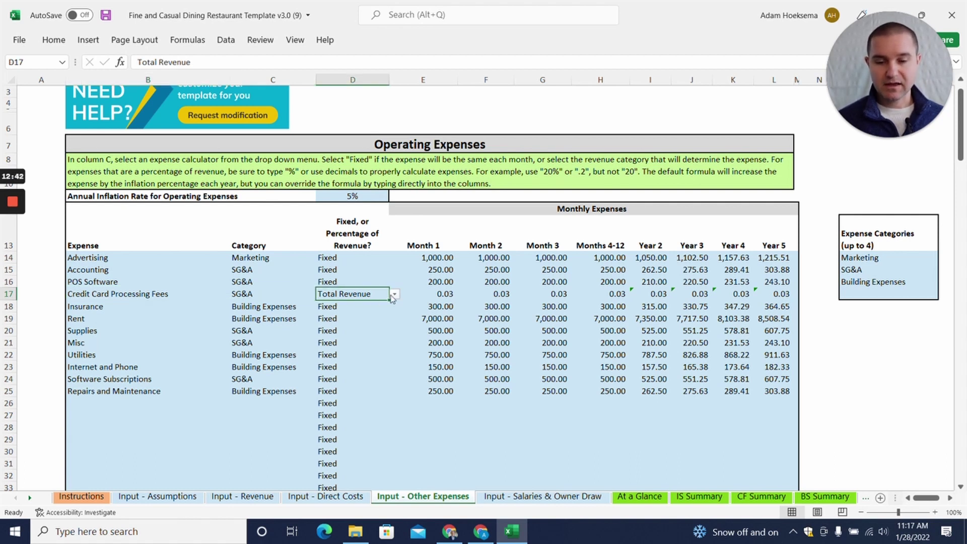
pyautogui.click(394, 294)
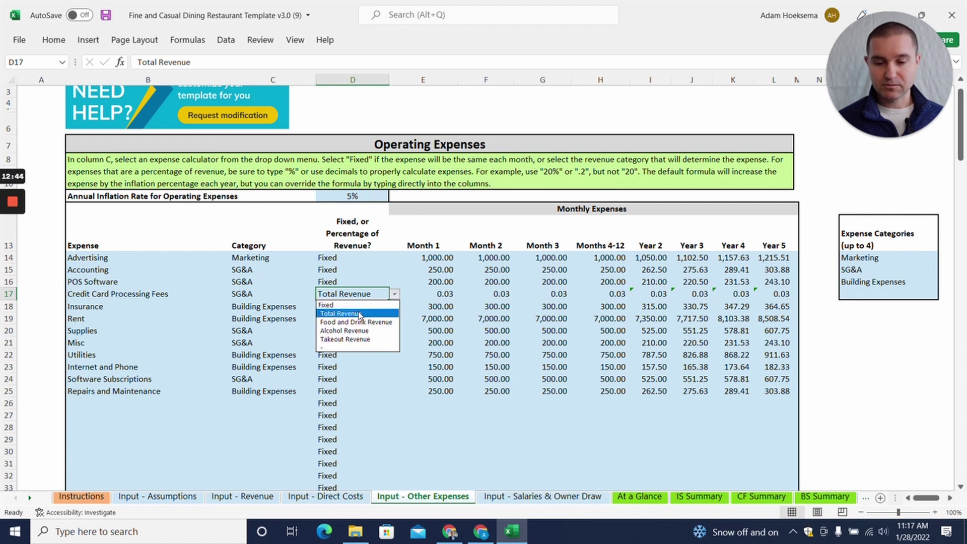
pyautogui.click(335, 314)
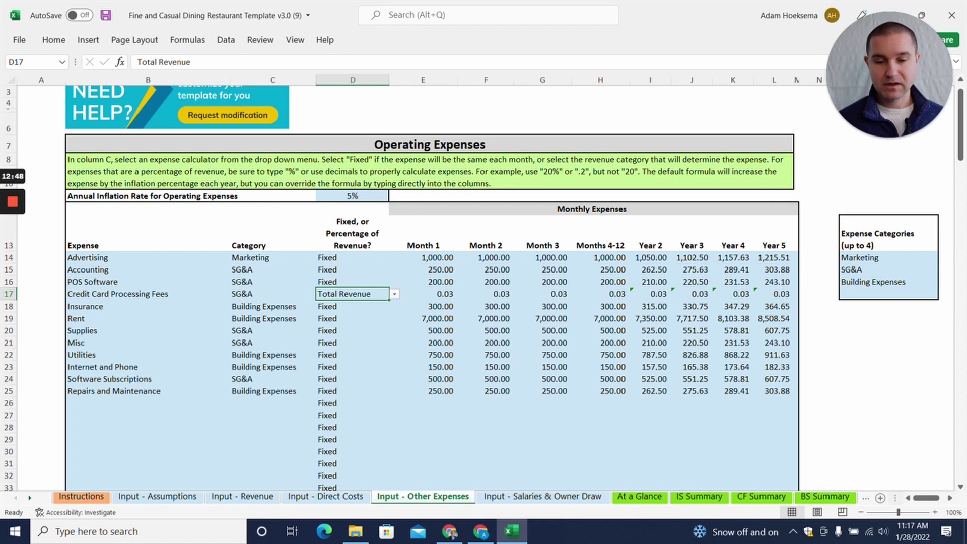
pyautogui.click(423, 294)
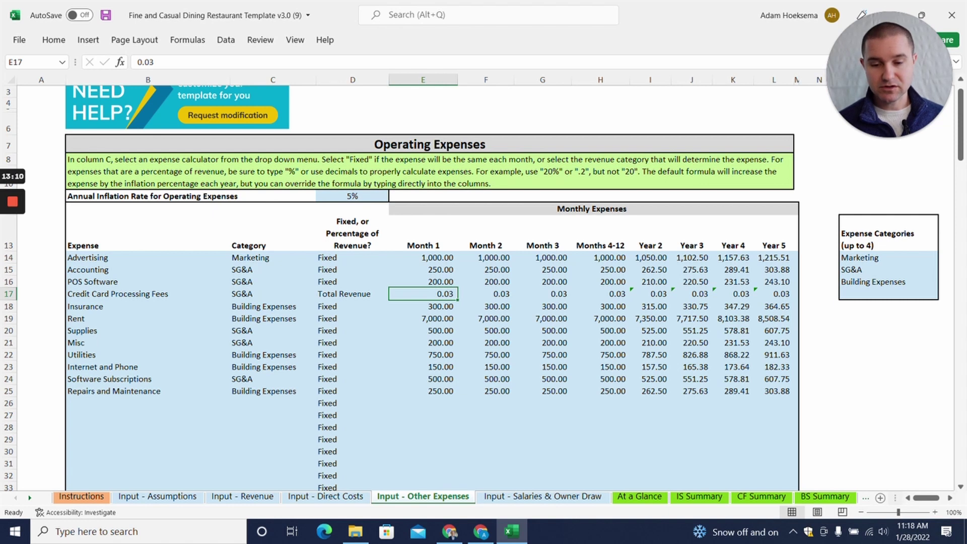
# - Review the revenue categories available as the calculation basis for Credit Card Processing Fees
pyautogui.click(347, 293)
pyautogui.click(394, 294)
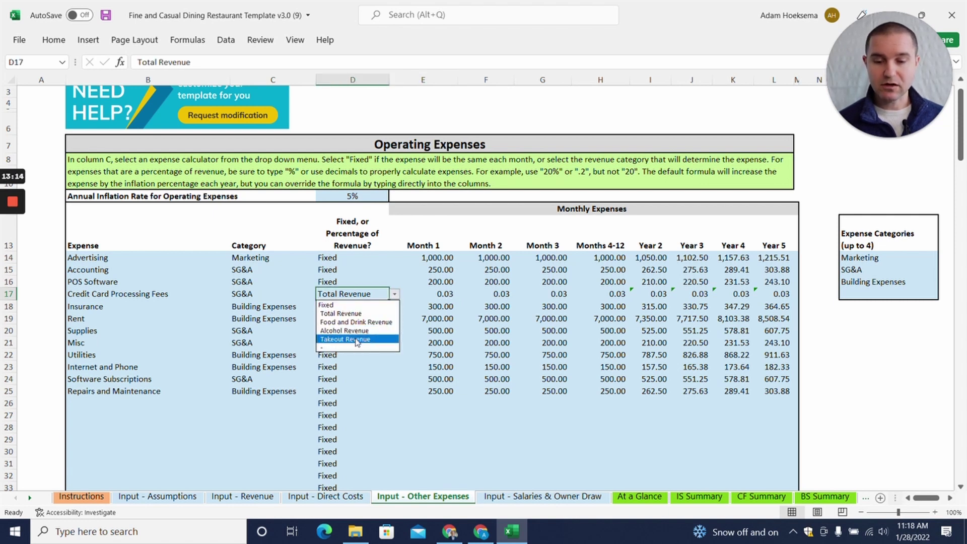
pyautogui.click(397, 295)
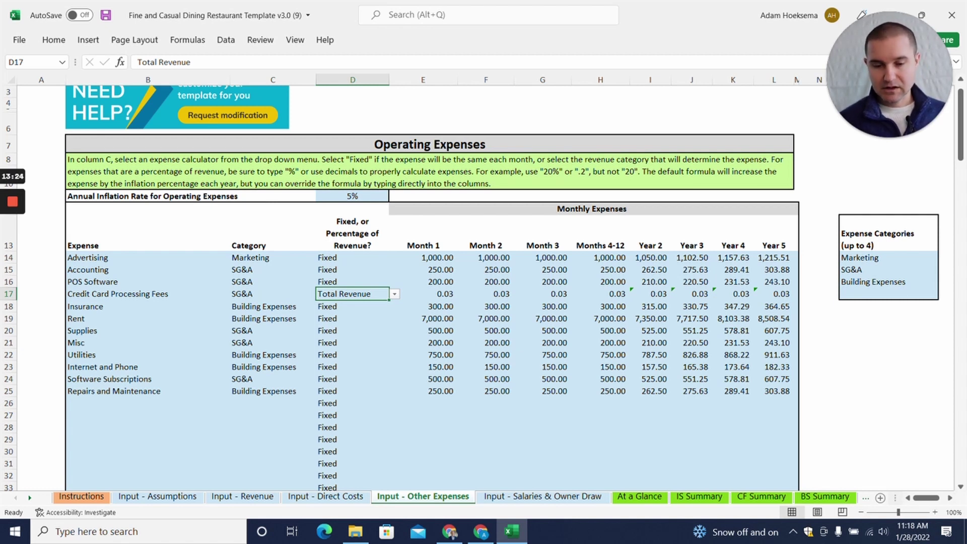
# - Examine the Month 1 amounts for Insurance, Utilities, Repairs and Maintenance, and Software Subscriptions
pyautogui.click(423, 306)
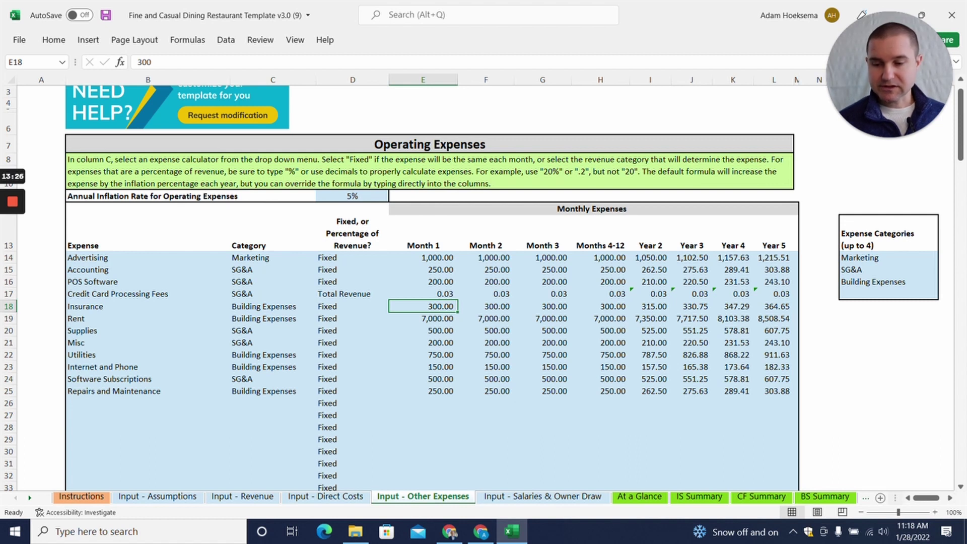
pyautogui.click(423, 355)
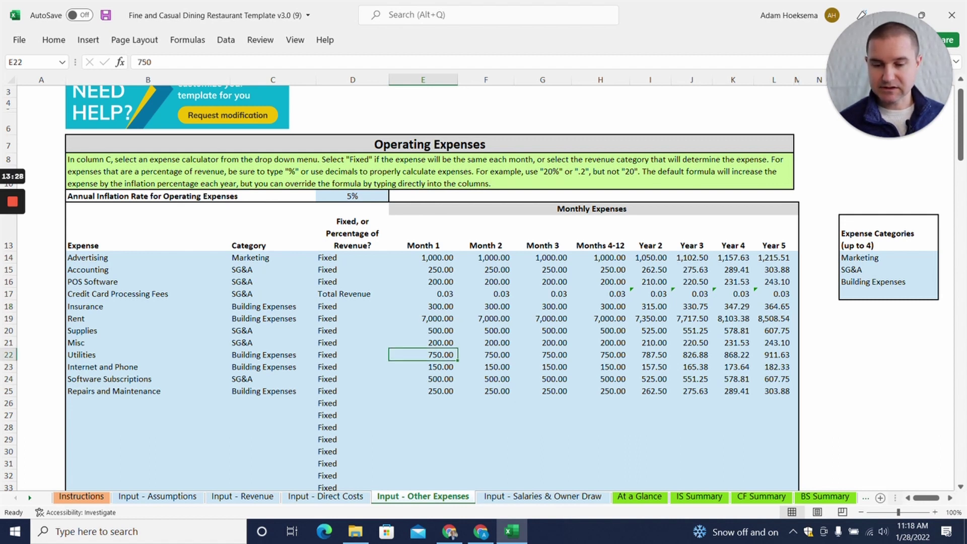
pyautogui.click(423, 391)
pyautogui.click(423, 379)
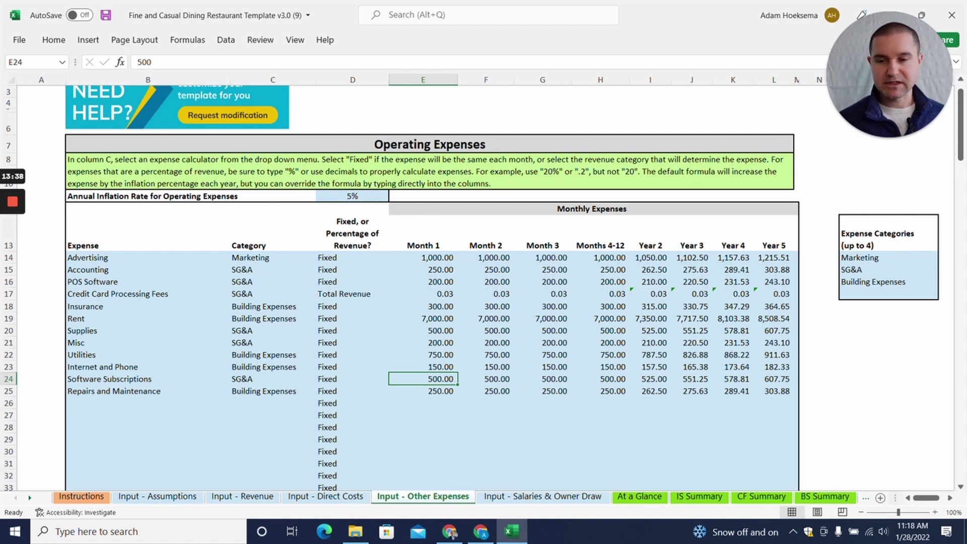
# - Examine the blank expense rows below Repairs and Maintenance in the Operating Expenses table
pyautogui.scroll(-1, 482, 287)
pyautogui.click(147, 376)
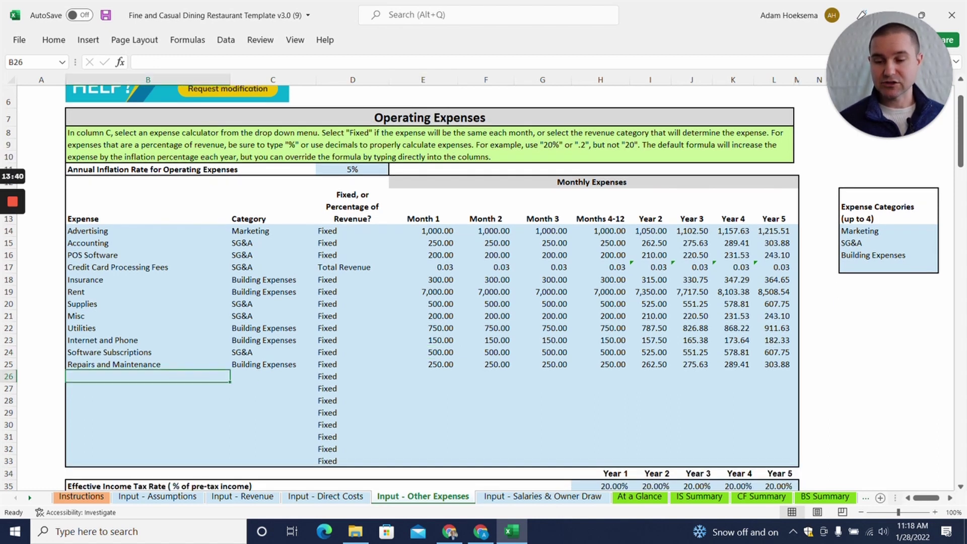
pyautogui.moveTo(139, 383)
pyautogui.mouseDown()
pyautogui.moveTo(140, 410)
pyautogui.moveTo(140, 389)
pyautogui.mouseUp()
pyautogui.hotkey('ctrl', 'z')
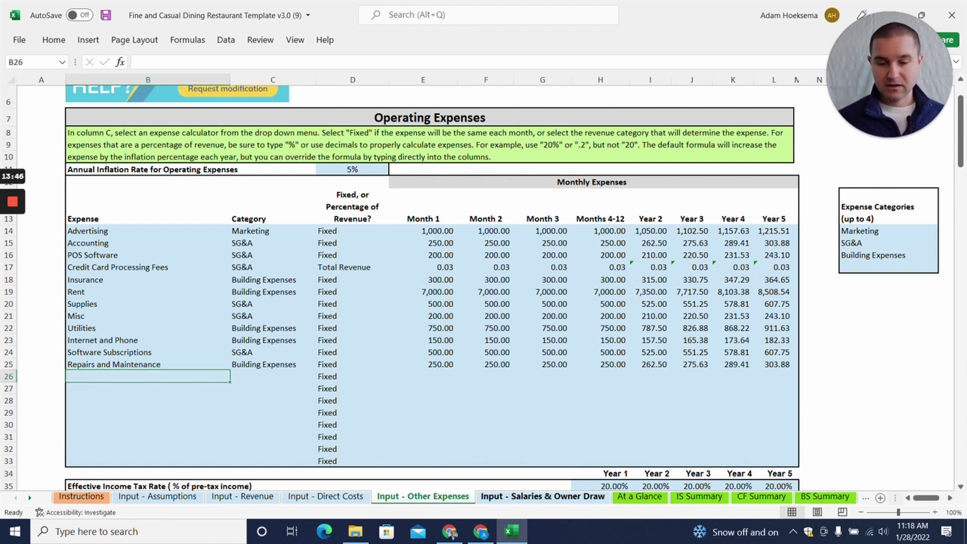
# - Open the Salaries & Owner Draw inputs, and check the labor inputs on the Direct Costs sheet for comparison
pyautogui.click(526, 497)
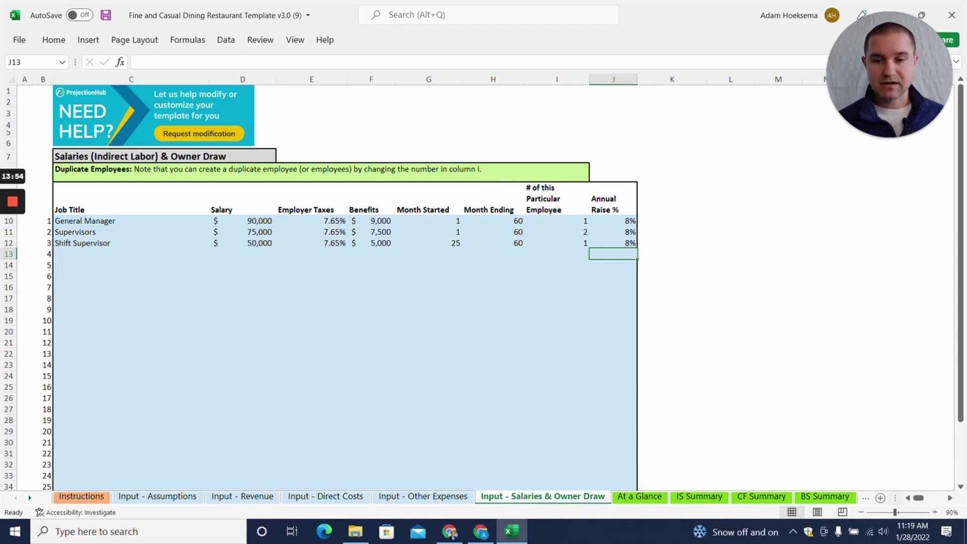
pyautogui.click(347, 499)
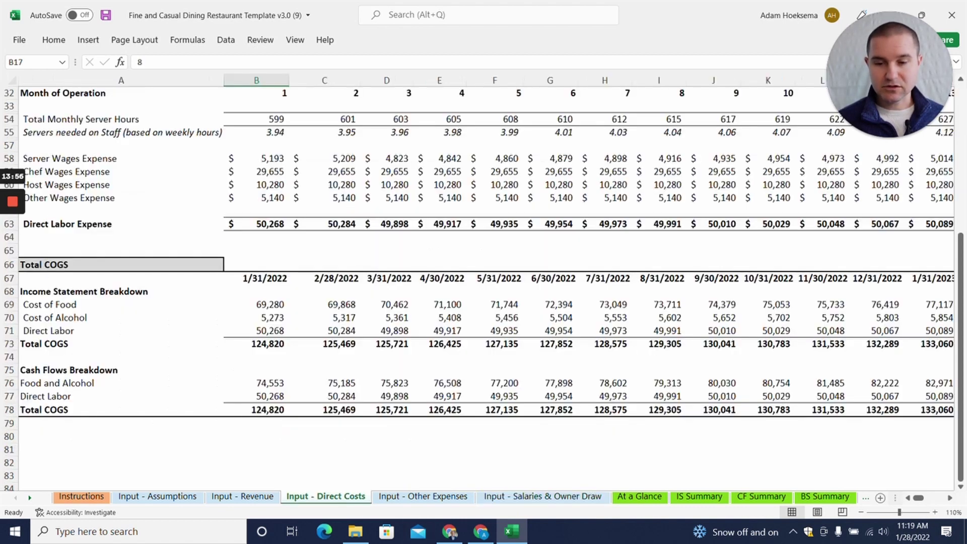
pyautogui.scroll(15, 483, 282)
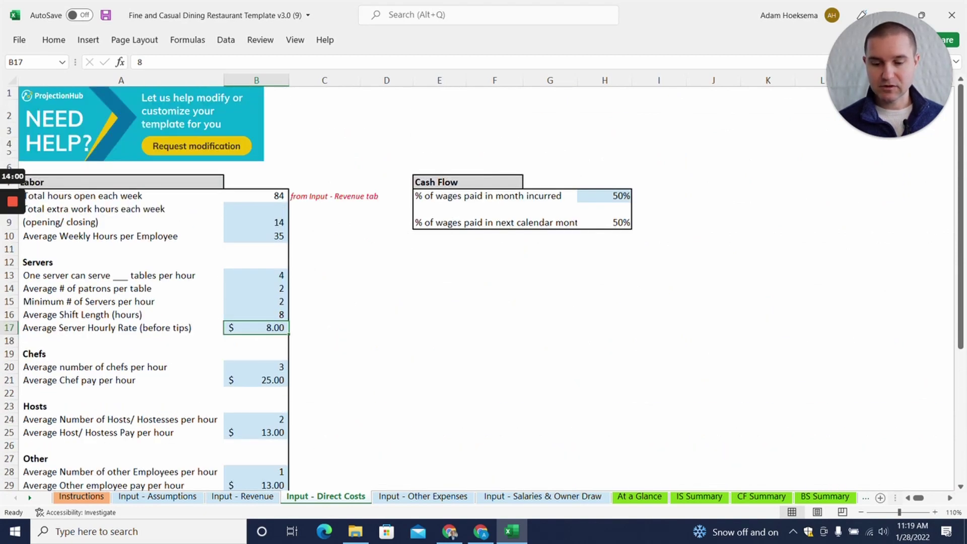
# - On the Salaries & Owner Draw sheet, examine the General Manager's starting month and the employee counts for General Manager and Supervisors
pyautogui.click(542, 496)
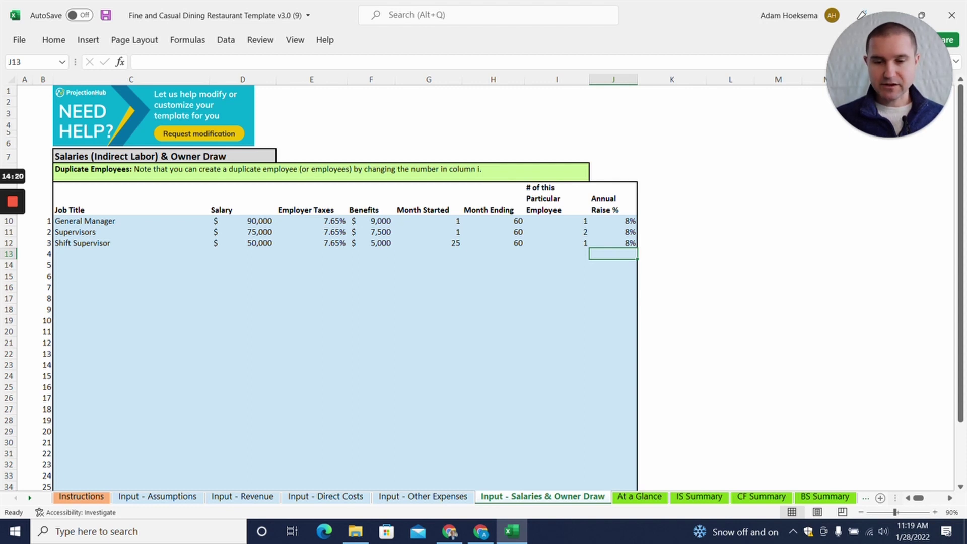
pyautogui.click(428, 221)
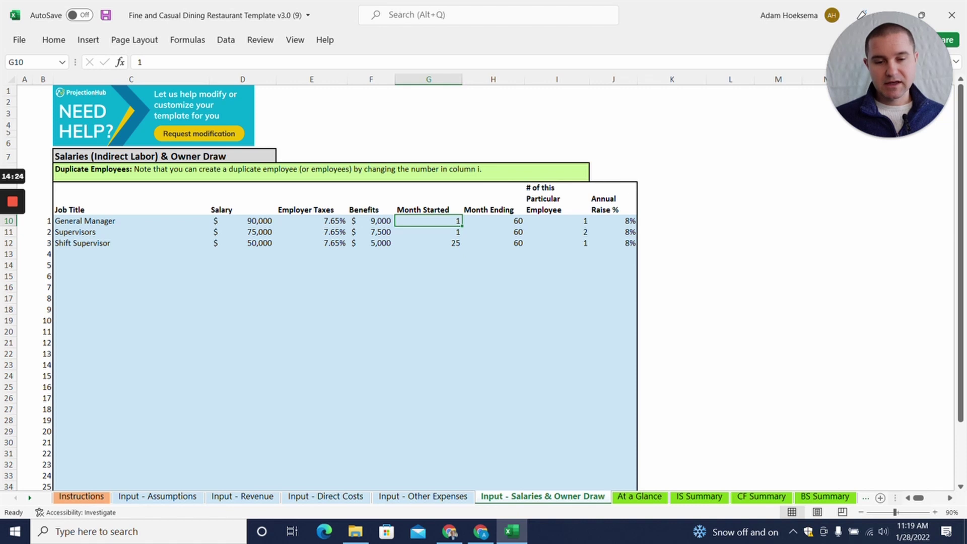
pyautogui.click(557, 221)
pyautogui.click(557, 232)
pyautogui.click(556, 220)
pyautogui.click(557, 232)
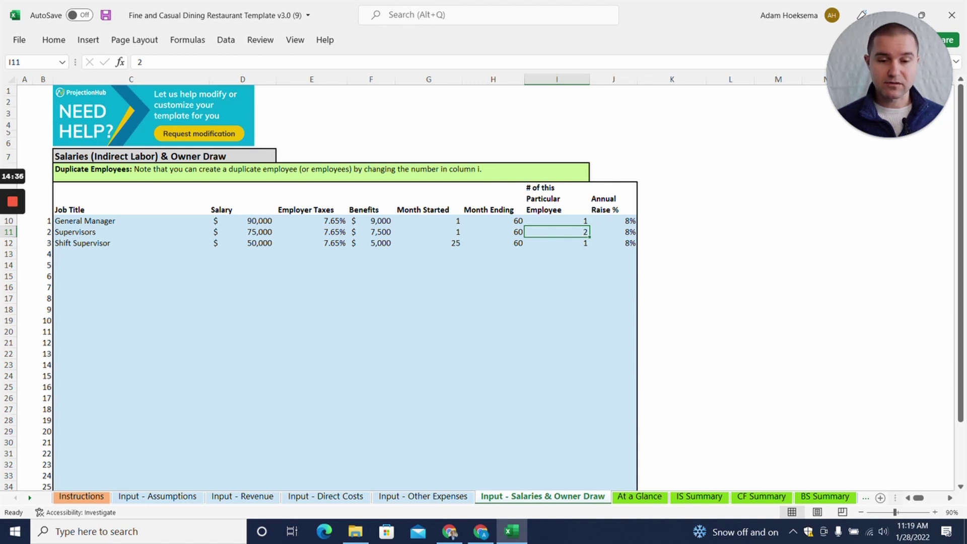
# - Examine the Shift Supervisor's starting month and the annual raise percentages of the three salaried positions
pyautogui.click(428, 243)
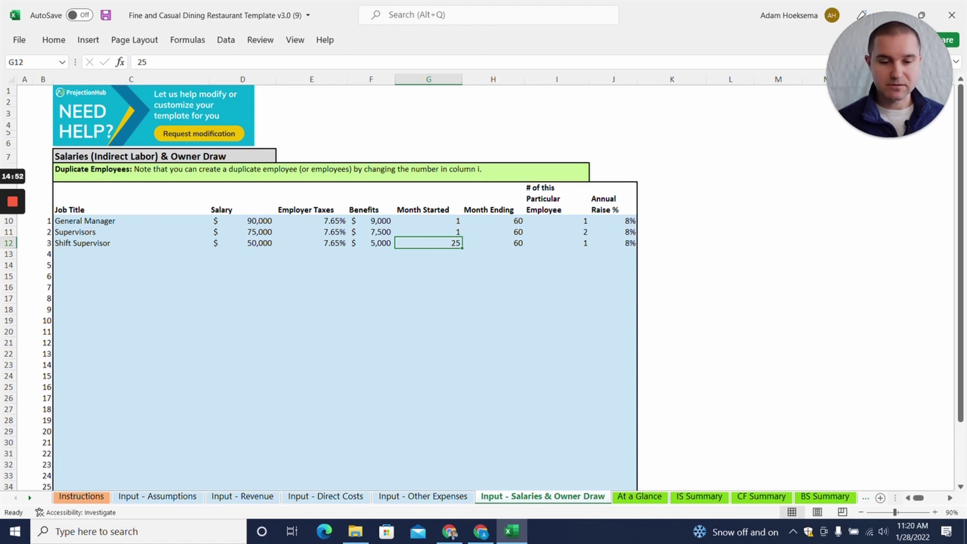
pyautogui.moveTo(613, 220); pyautogui.dragTo(613, 243)
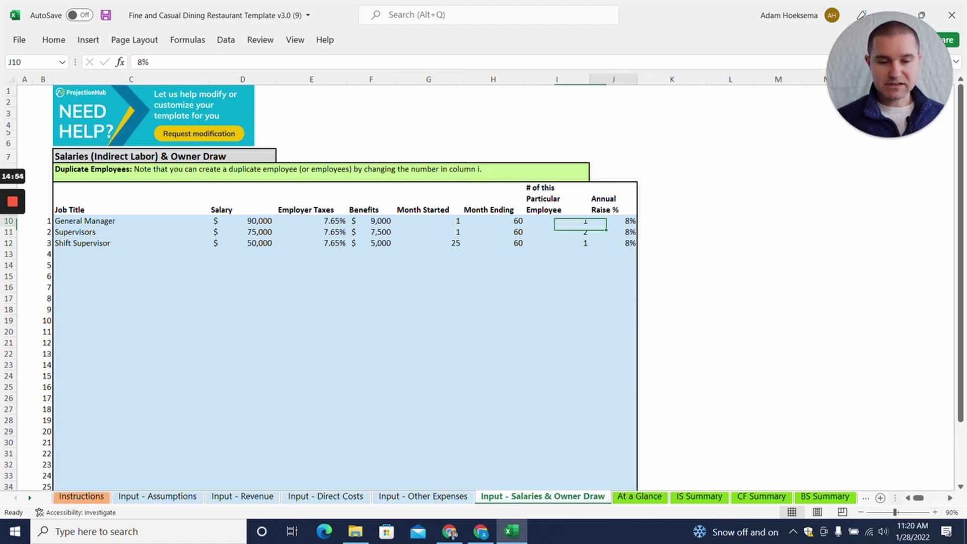
pyautogui.click(613, 243)
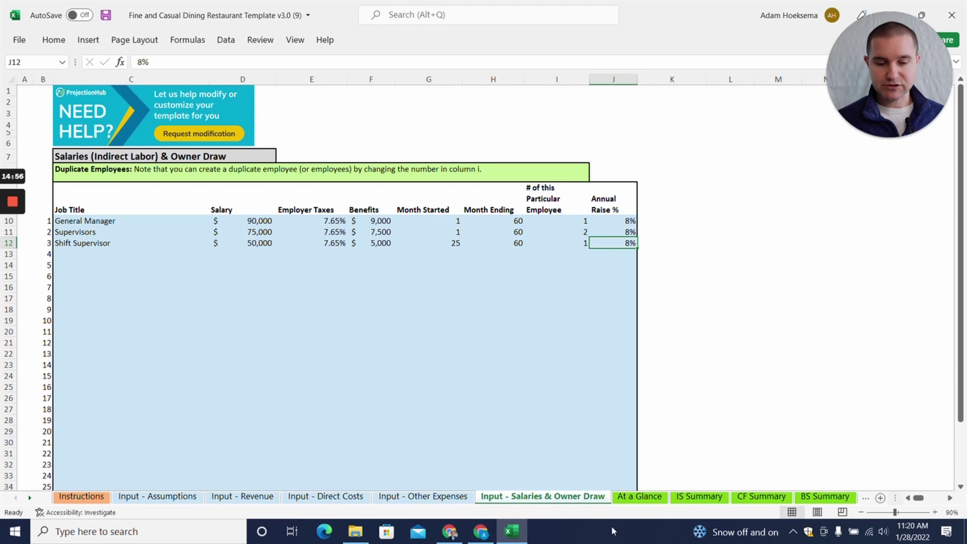
# - On the At a Glance sheet, examine the 2022 revenue, cost of goods sold, gross profit, operating expenses, net income and net income percentage
pyautogui.click(638, 498)
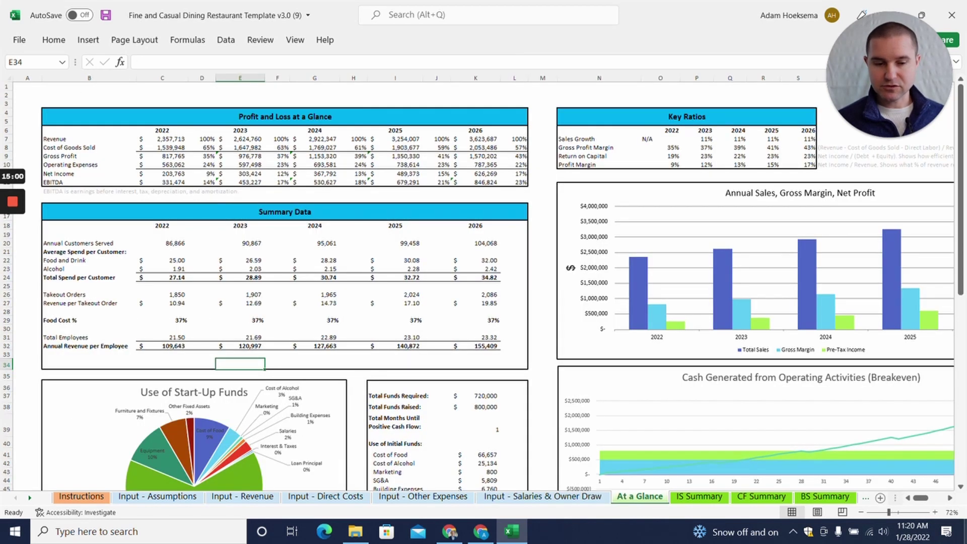
pyautogui.click(935, 512)
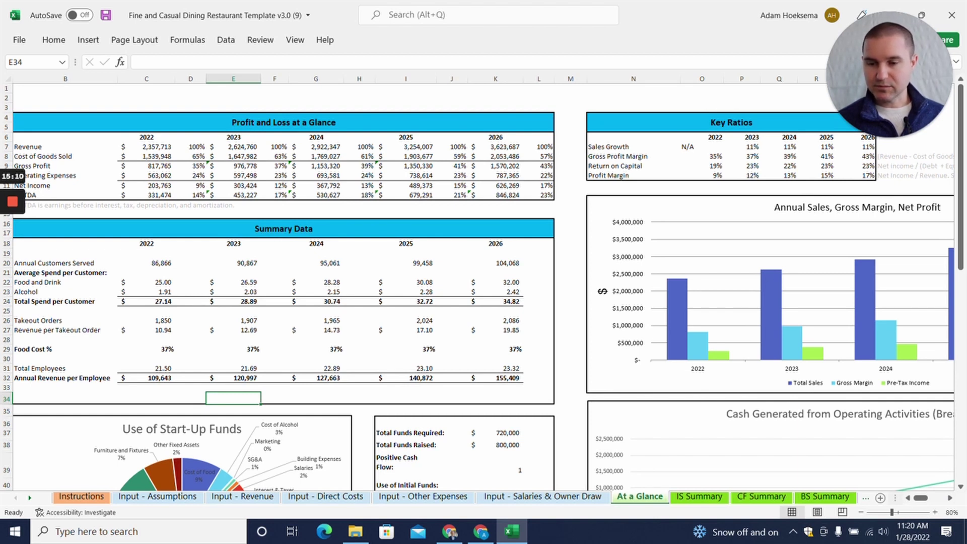
pyautogui.click(146, 147)
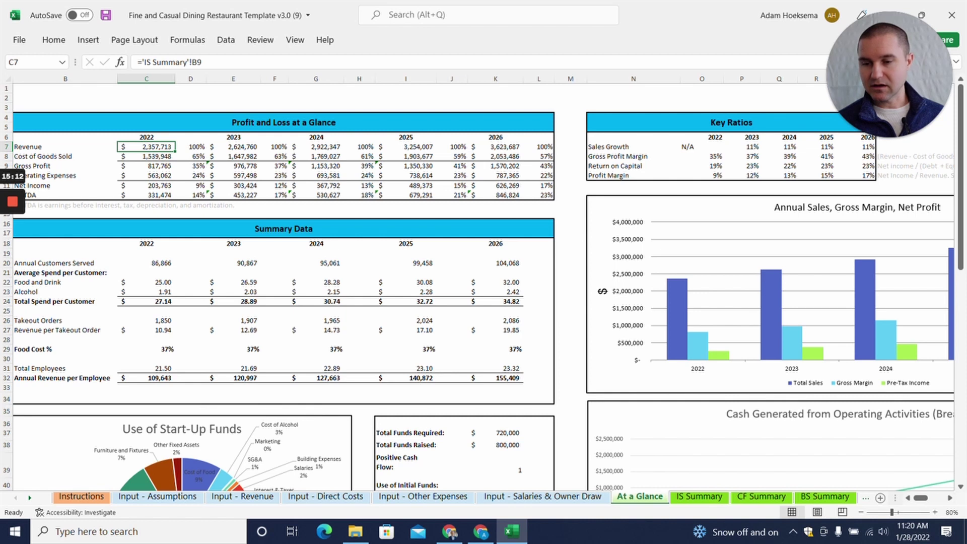
pyautogui.click(146, 157)
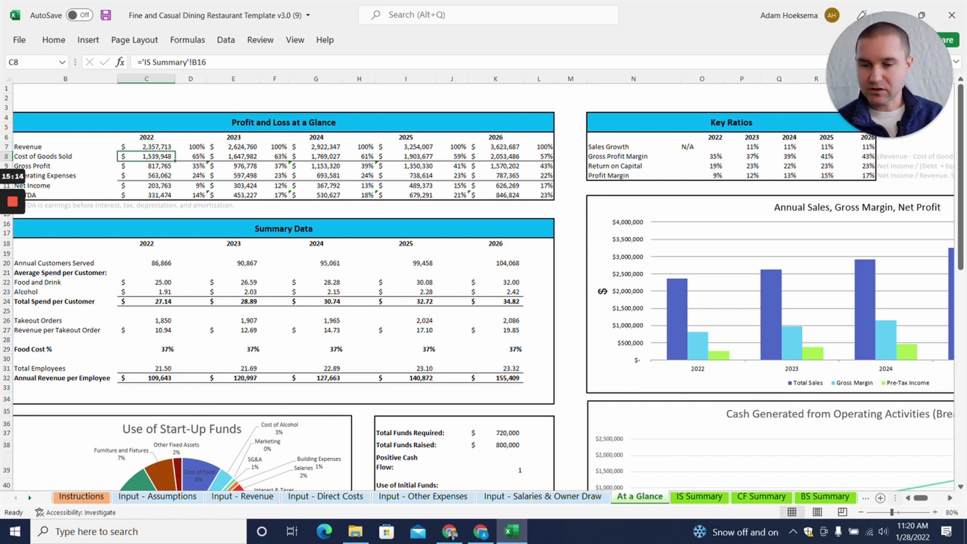
pyautogui.click(146, 166)
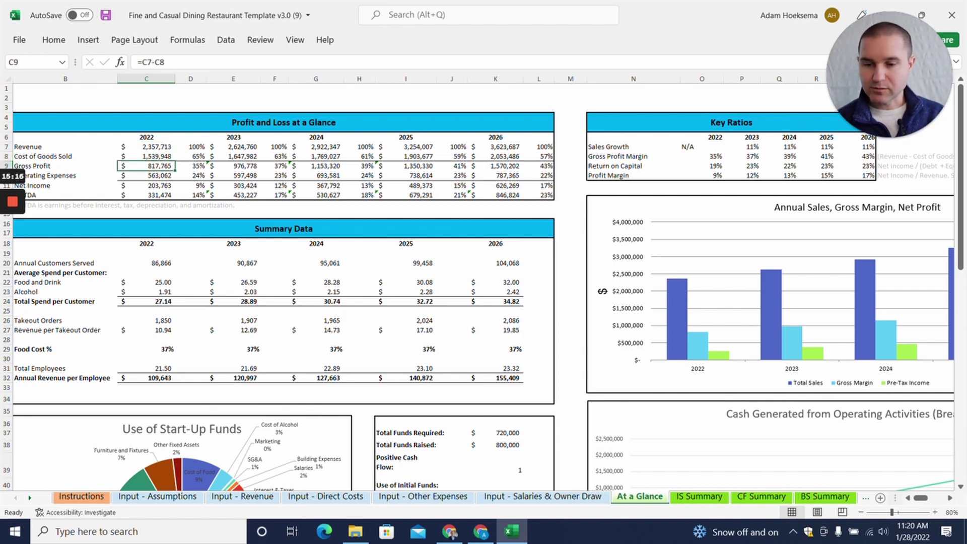
pyautogui.click(146, 176)
pyautogui.click(146, 186)
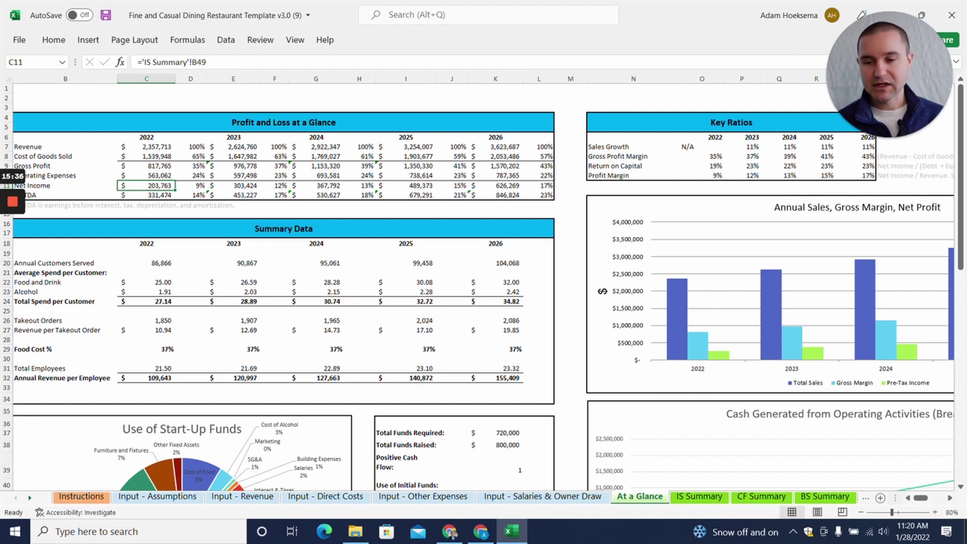
pyautogui.click(190, 185)
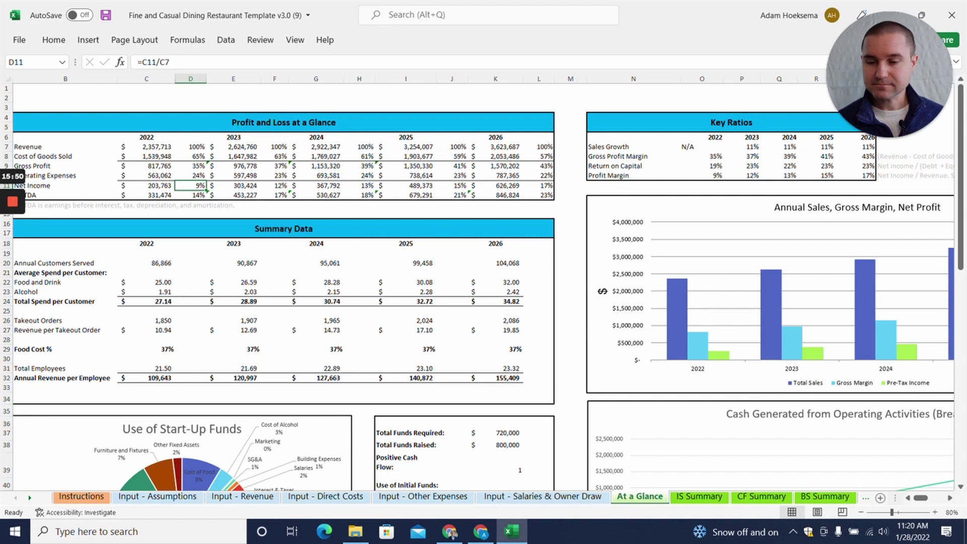
# - Review the Summary Data table, the Use of Start-Up Funds chart and the initial funds breakdown on the At a Glance sheet
pyautogui.scroll(-1, 482, 293)
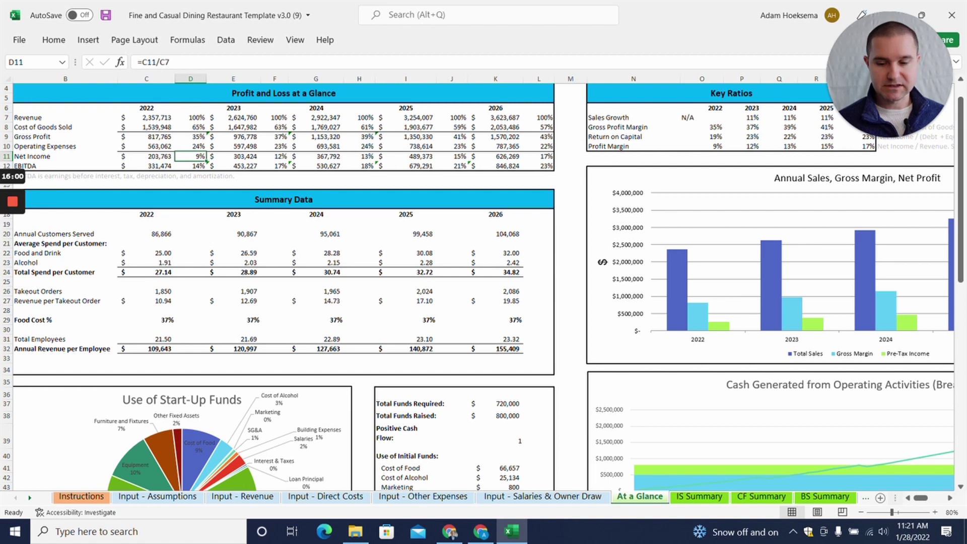
pyautogui.scroll(-3, 481, 287)
pyautogui.scroll(-1, 482, 287)
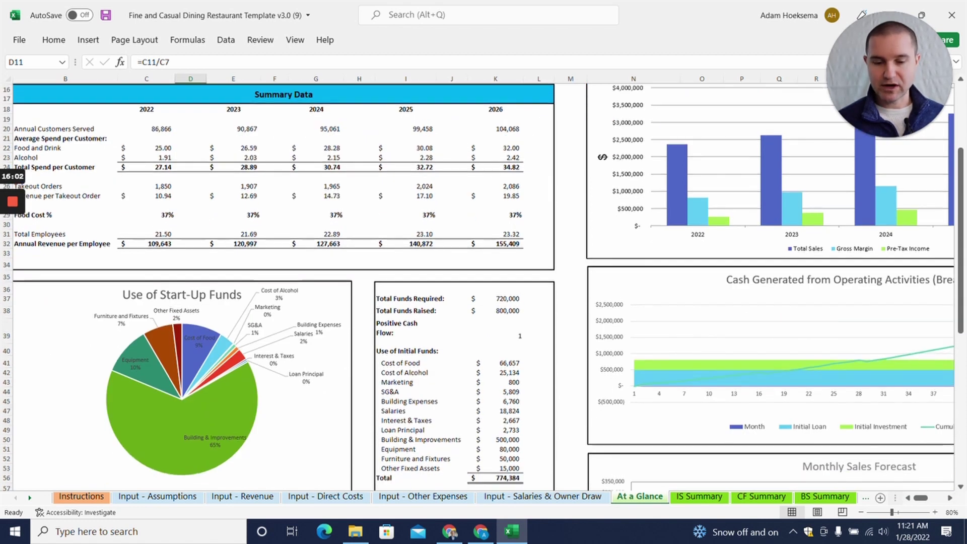
pyautogui.scroll(-3, 482, 287)
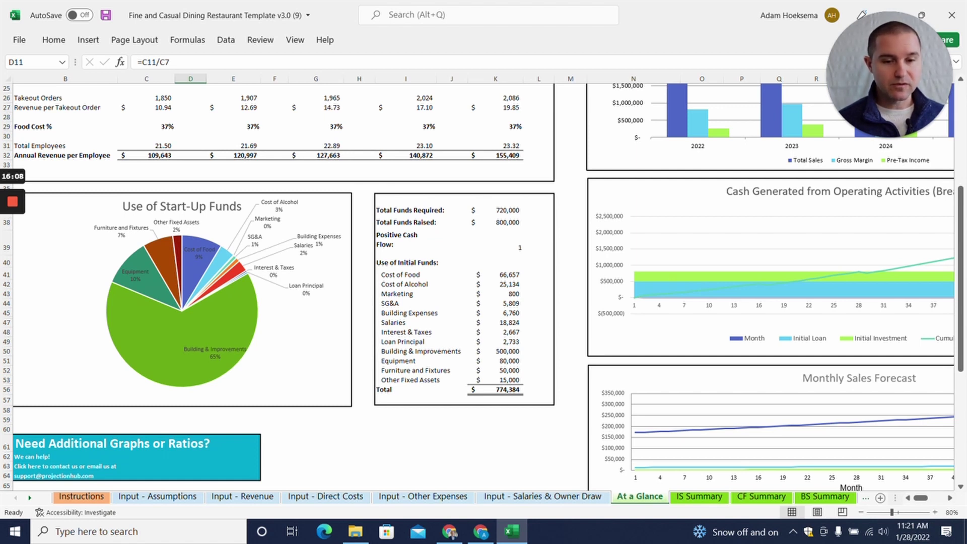
pyautogui.scroll(3, 602, 156)
pyautogui.scroll(5, 482, 287)
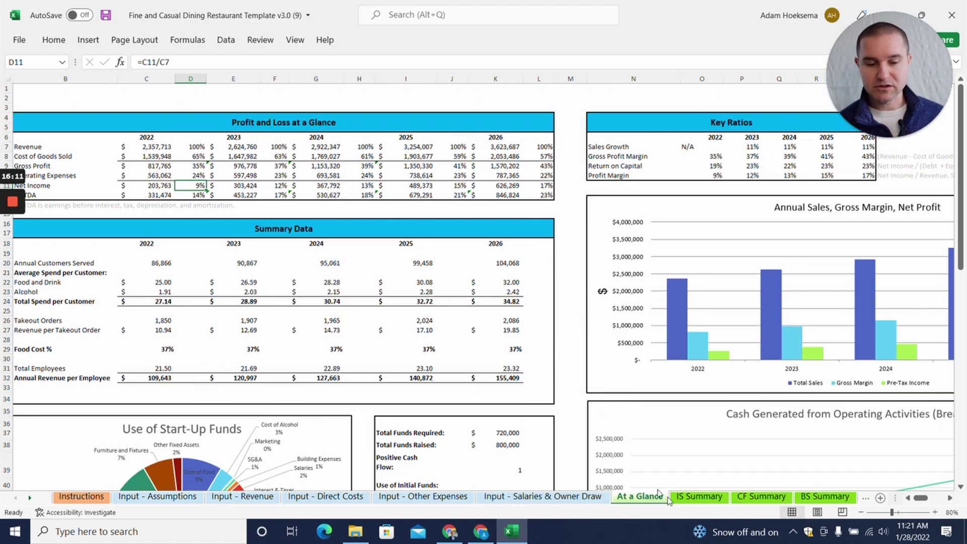
# - Review the annual income statement, cash flow and balance sheet summaries, and open the monthly pro forma income statement for Year 1
pyautogui.click(682, 497)
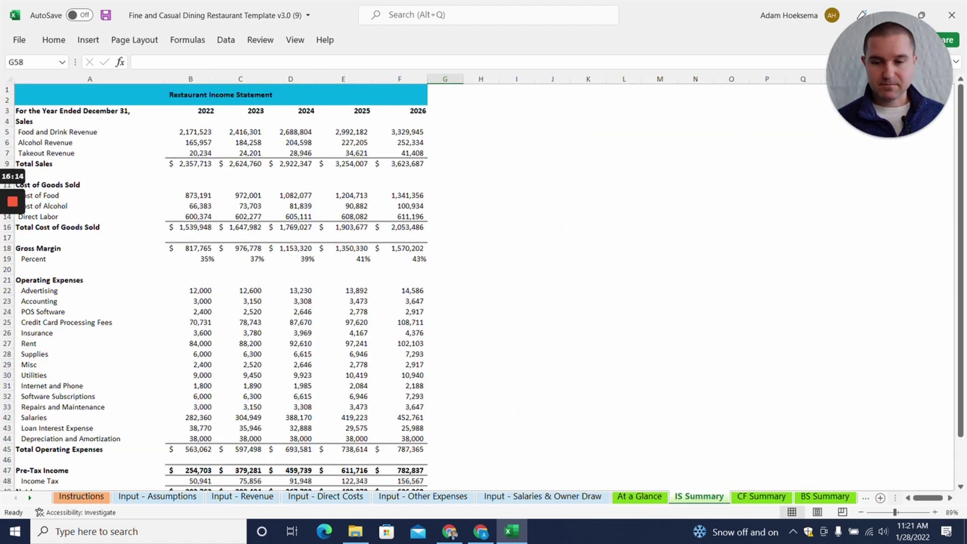
pyautogui.click(761, 496)
pyautogui.scroll(6, 960, 312)
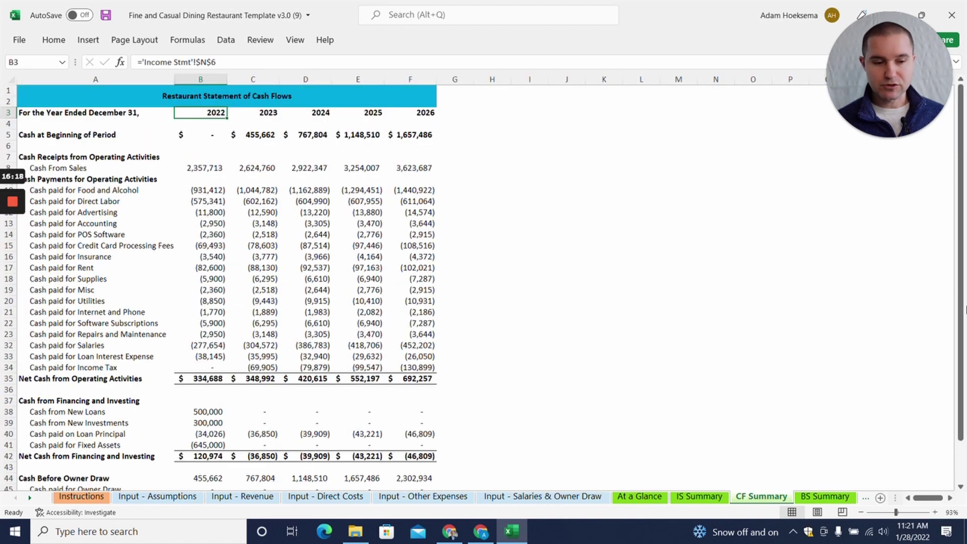
pyautogui.click(826, 497)
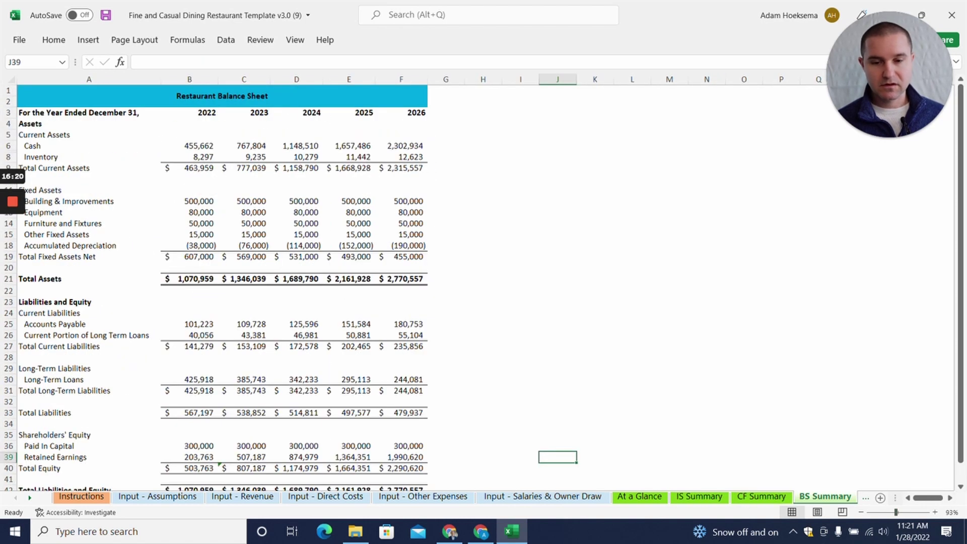
pyautogui.click(865, 498)
pyautogui.click(865, 500)
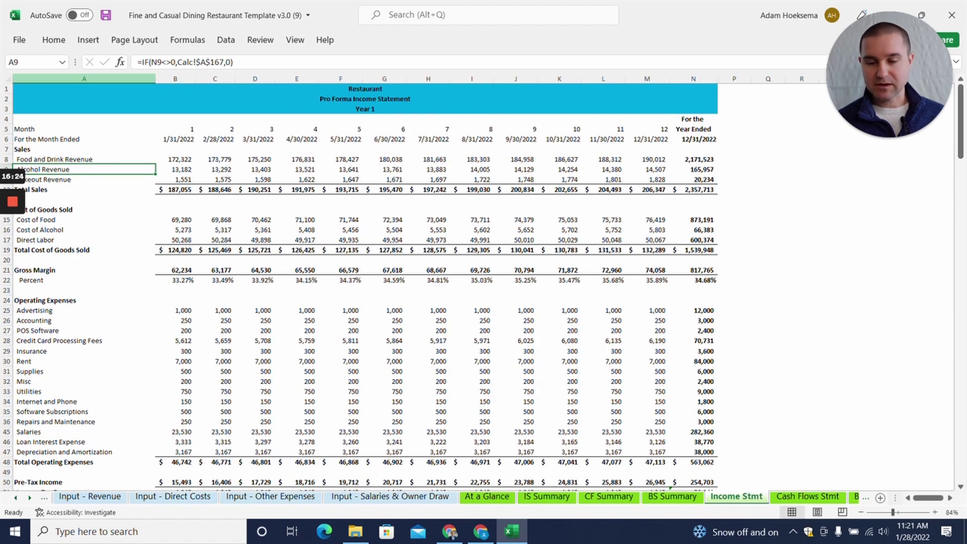